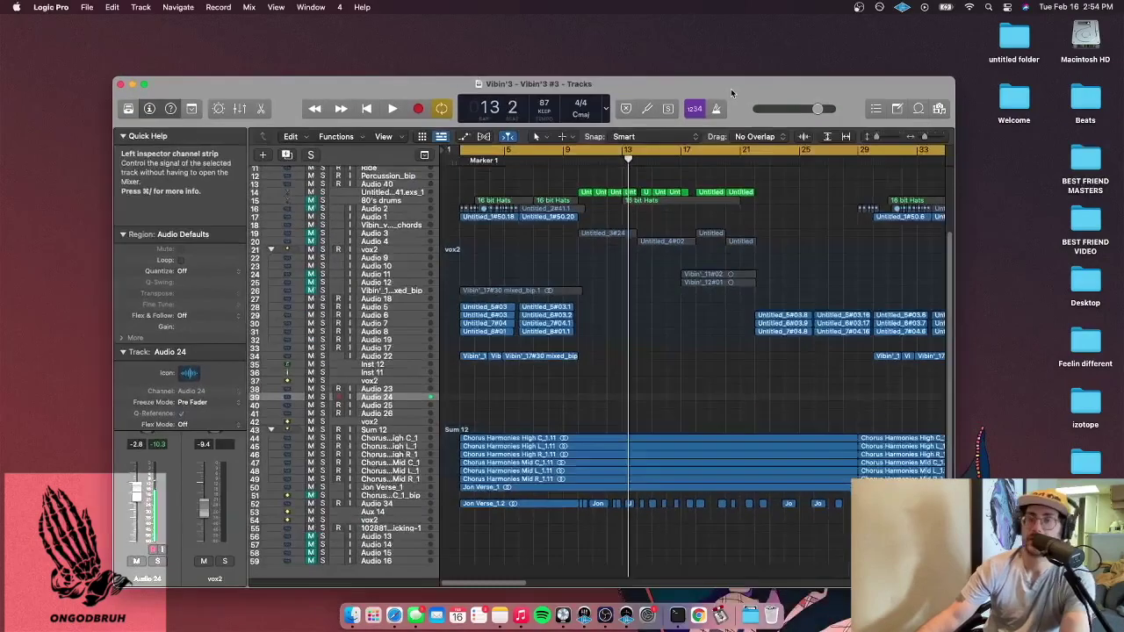
Collapse the region, track and help inspector sections to reveal the channel strips
{"action": "left_click_drag", "start_coordinate": [731, 89], "coordinate": [727, 93]}
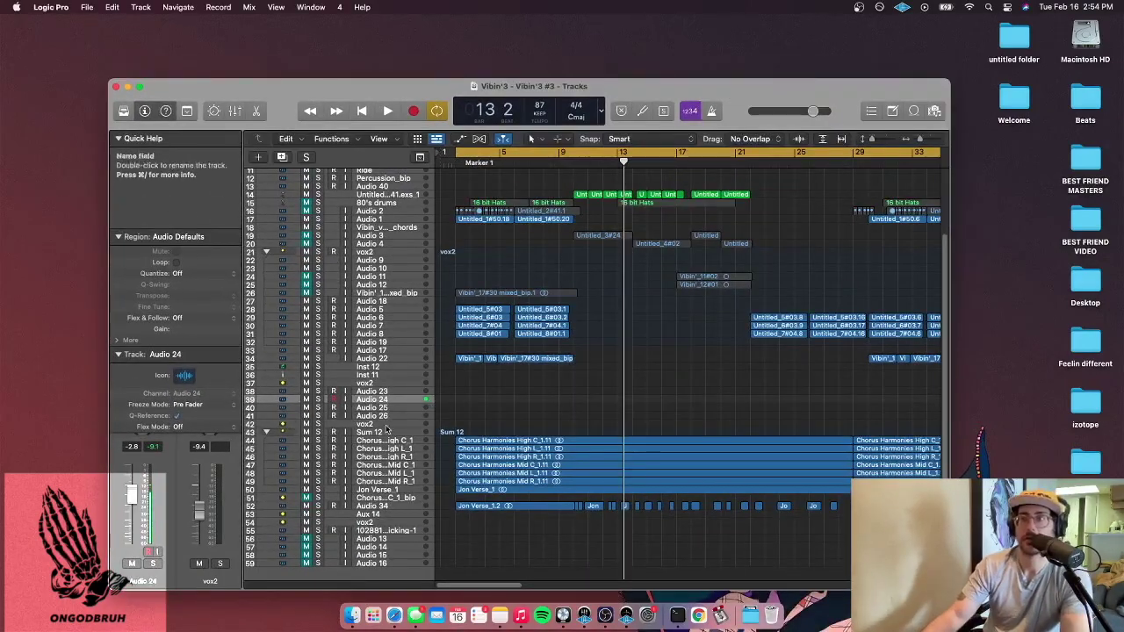
{"action": "left_click", "coordinate": [376, 359]}
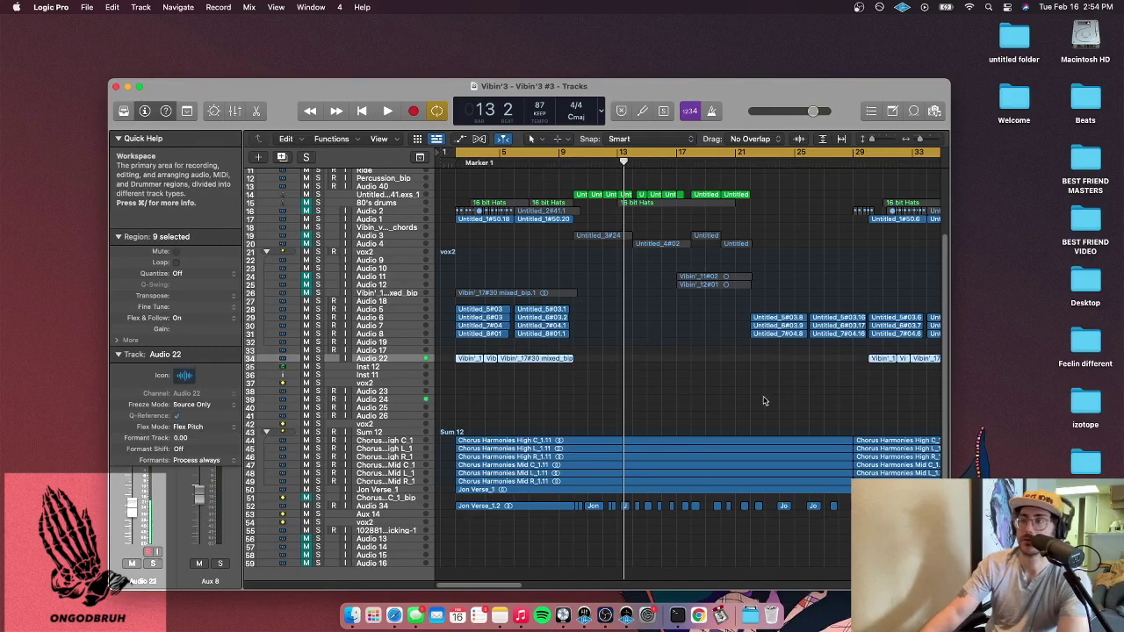
{"action": "scroll", "coordinate": [396, 365], "scroll_direction": "up", "scroll_amount": 1}
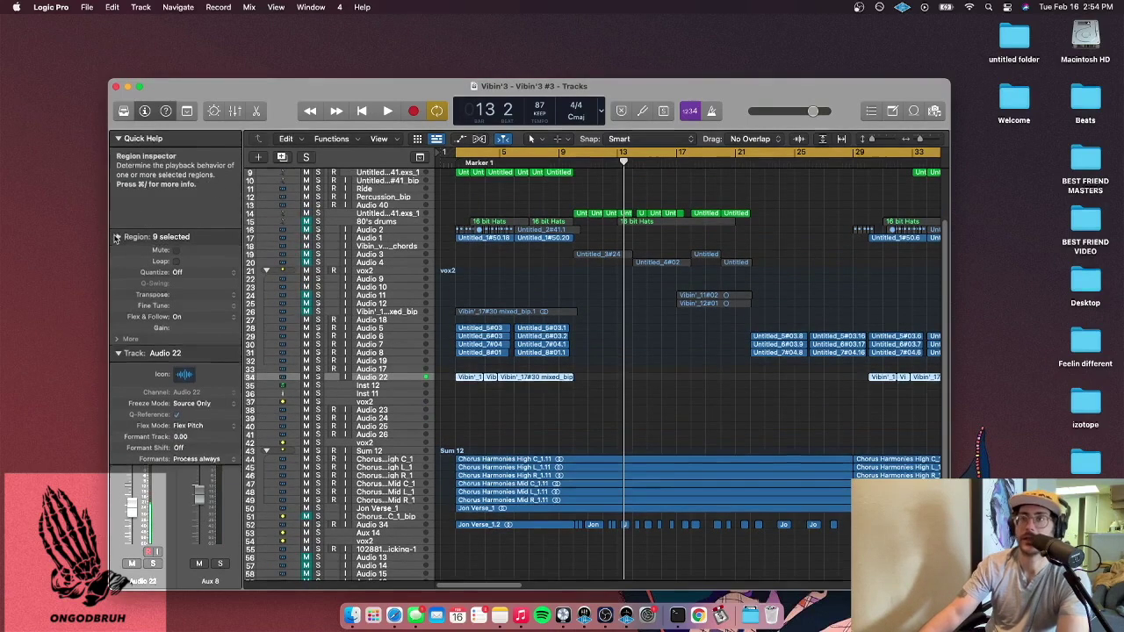
{"action": "left_click", "coordinate": [117, 236]}
{"action": "left_click", "coordinate": [122, 254]}
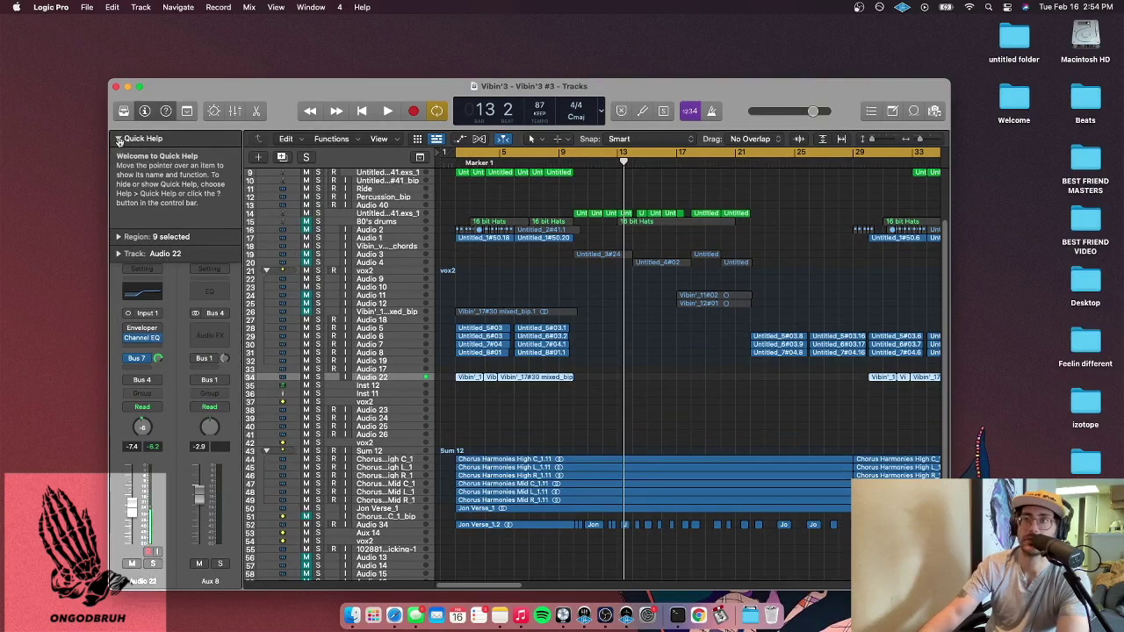
{"action": "left_click", "coordinate": [119, 140]}
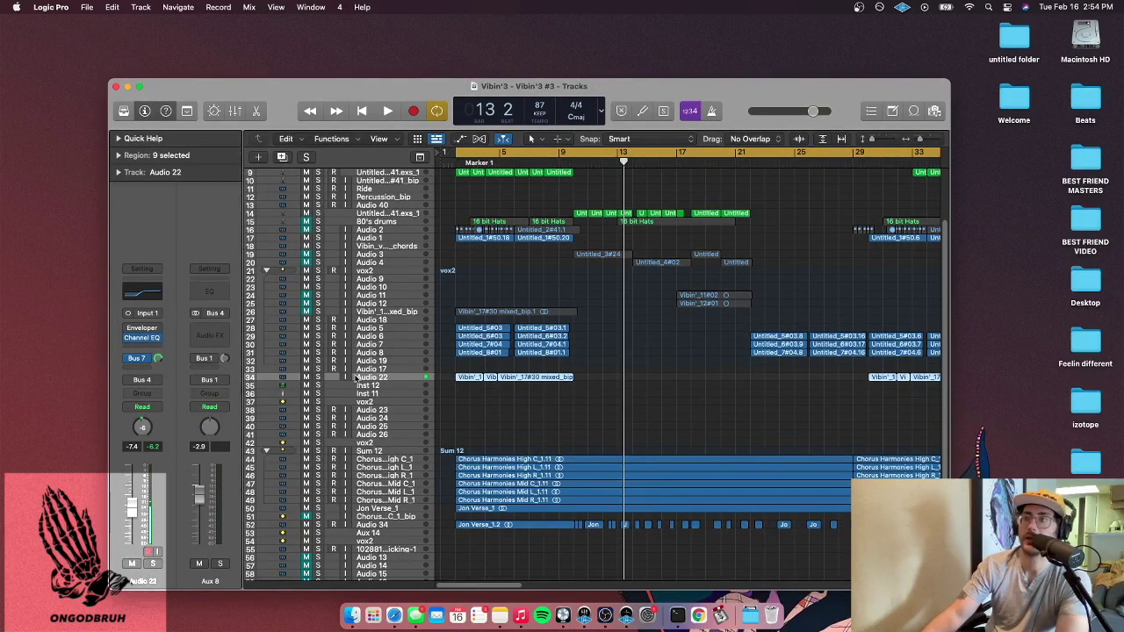
{"action": "scroll", "coordinate": [518, 359], "scroll_direction": "down", "scroll_amount": 3}
{"action": "scroll", "coordinate": [518, 358], "scroll_direction": "up", "scroll_amount": 3}
{"action": "scroll", "coordinate": [518, 358], "scroll_direction": "down", "scroll_amount": 4}
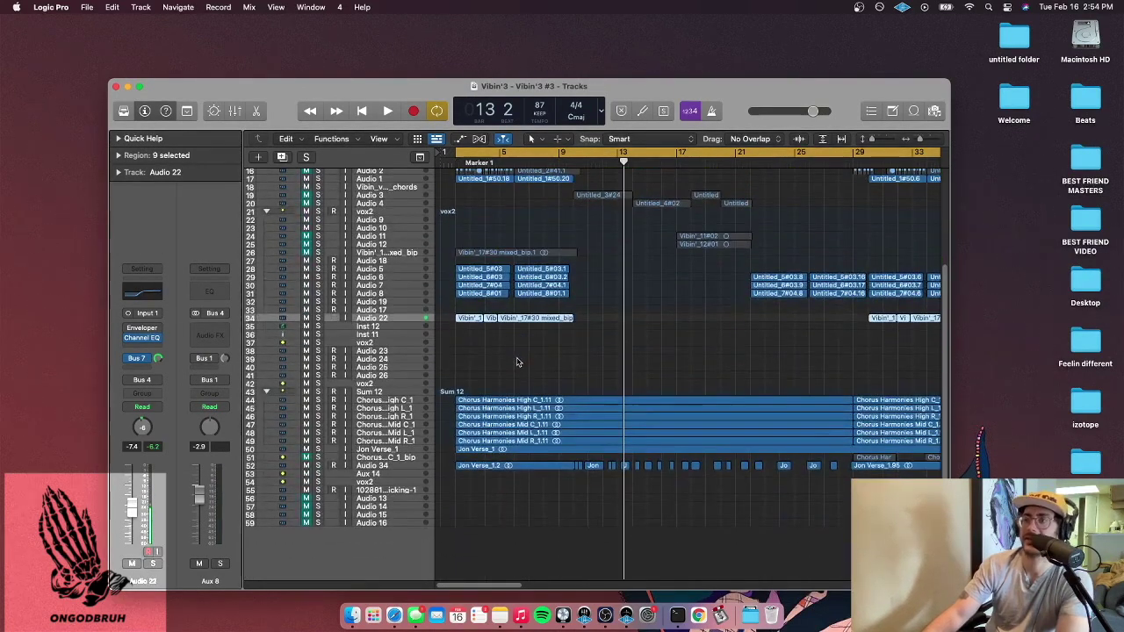
{"action": "scroll", "coordinate": [518, 362], "scroll_direction": "up", "scroll_amount": 3}
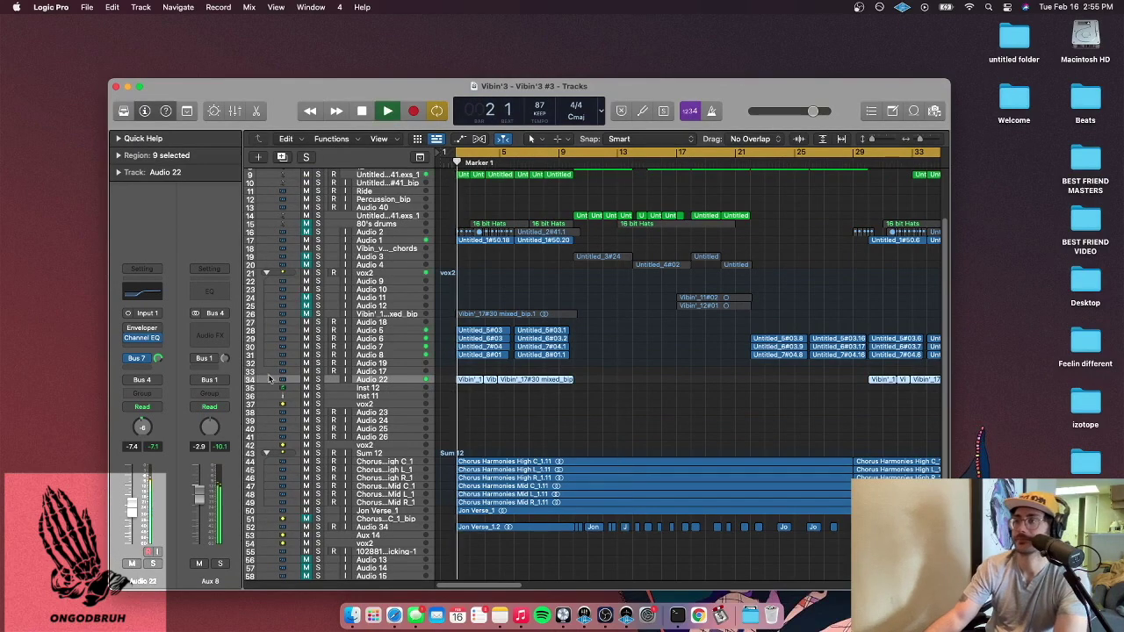
{"action": "scroll", "coordinate": [323, 490], "scroll_direction": "down", "scroll_amount": 3}
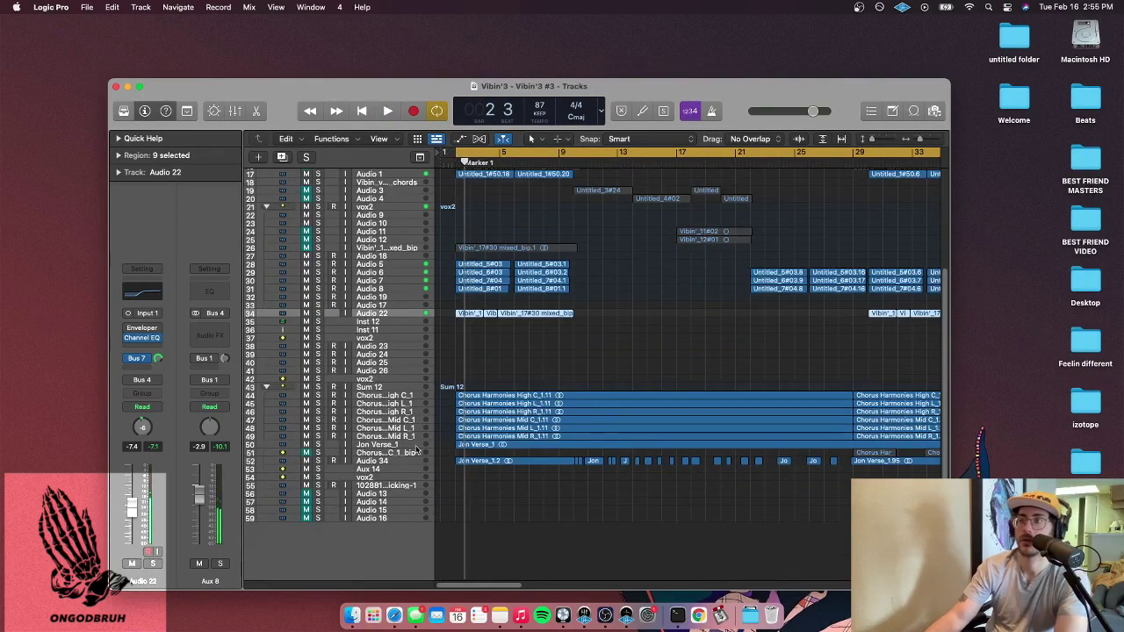
Start the cycle range at bar 9, solo and audition Jon Verse_1, then select Aux 14
{"action": "left_click_drag", "start_coordinate": [456, 152], "coordinate": [560, 152]}
{"action": "left_click", "coordinate": [317, 445]}
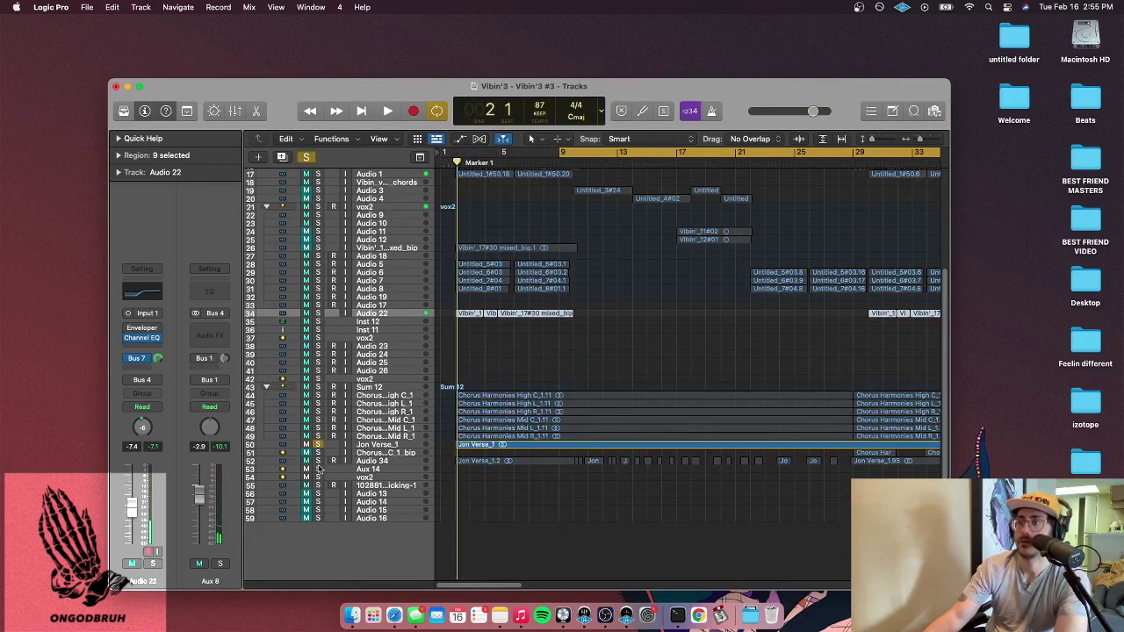
{"action": "key", "text": "space"}
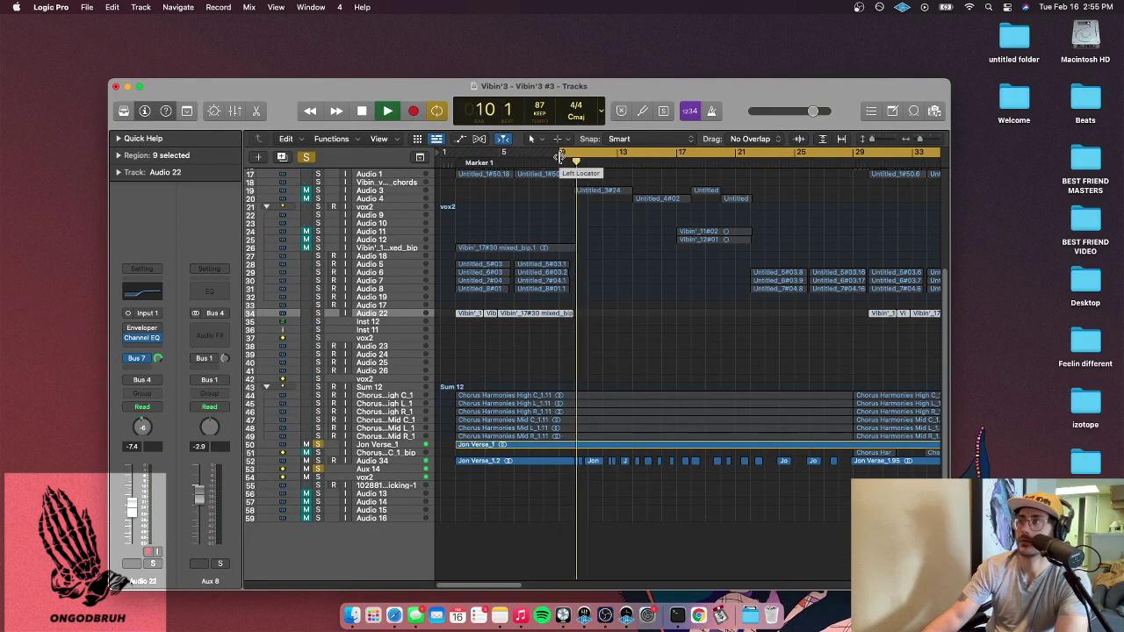
{"action": "key", "text": "space"}
{"action": "left_click", "coordinate": [393, 444]}
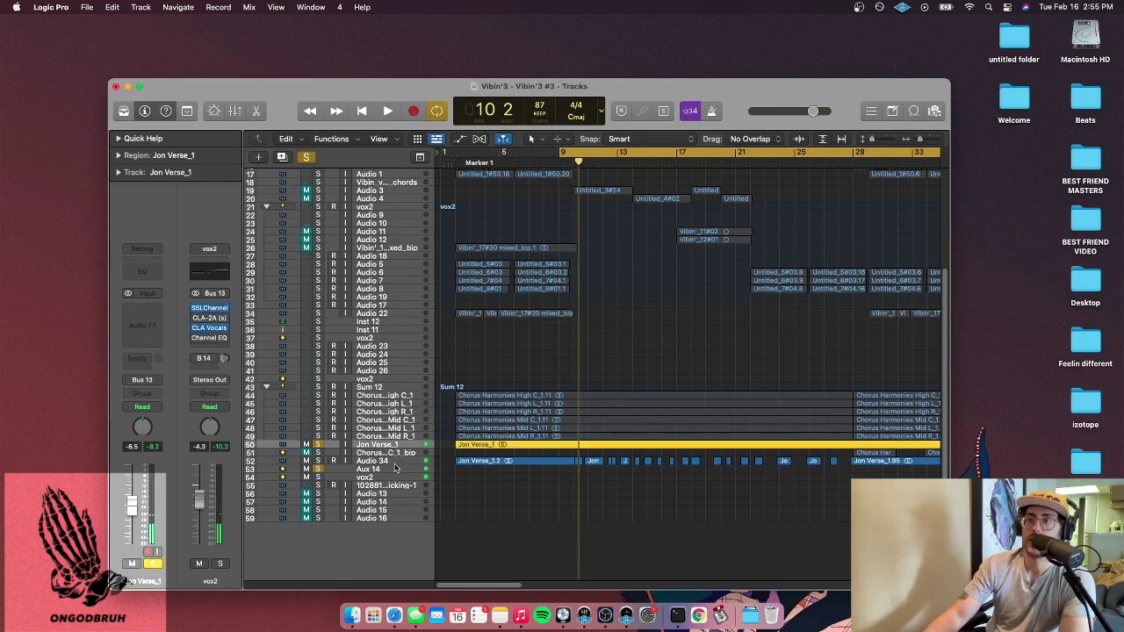
{"action": "left_click", "coordinate": [396, 468]}
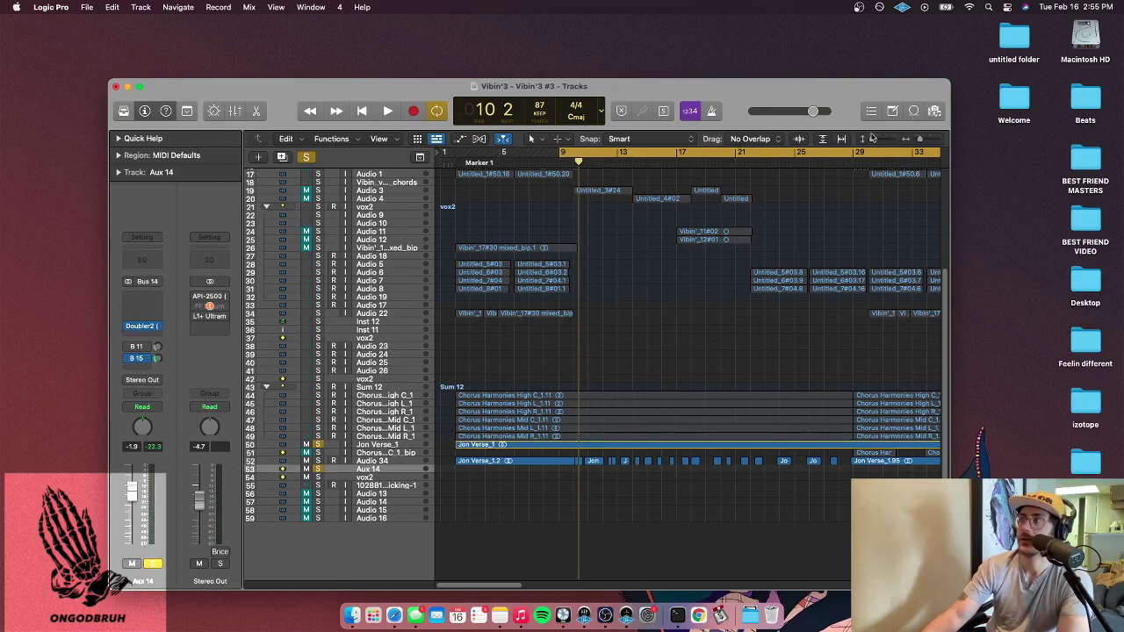
Make the vocal track rows taller so waveforms show, and scroll to view them
{"action": "left_click_drag", "start_coordinate": [872, 138], "coordinate": [875, 142]}
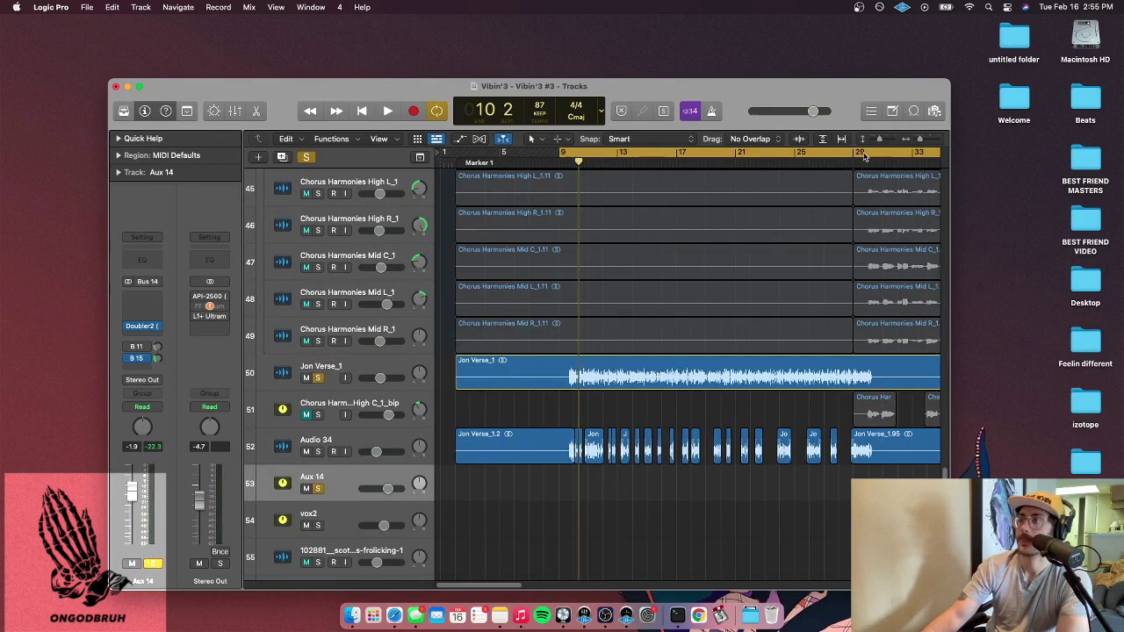
{"action": "key", "text": "Up"}
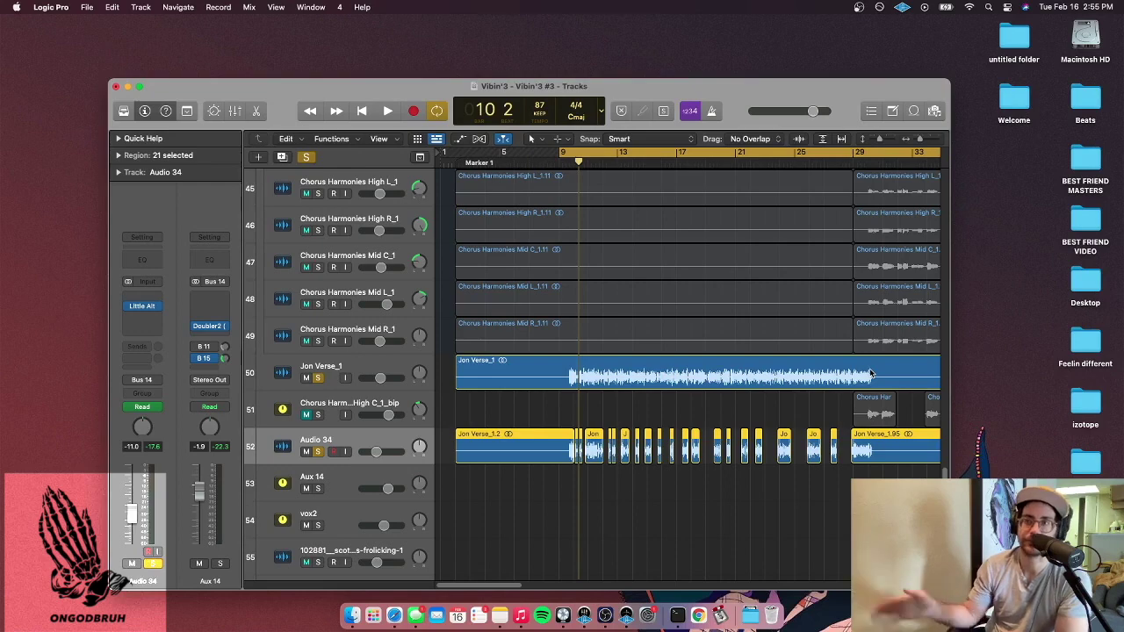
{"action": "scroll", "coordinate": [468, 587], "scroll_direction": "right", "scroll_amount": 10}
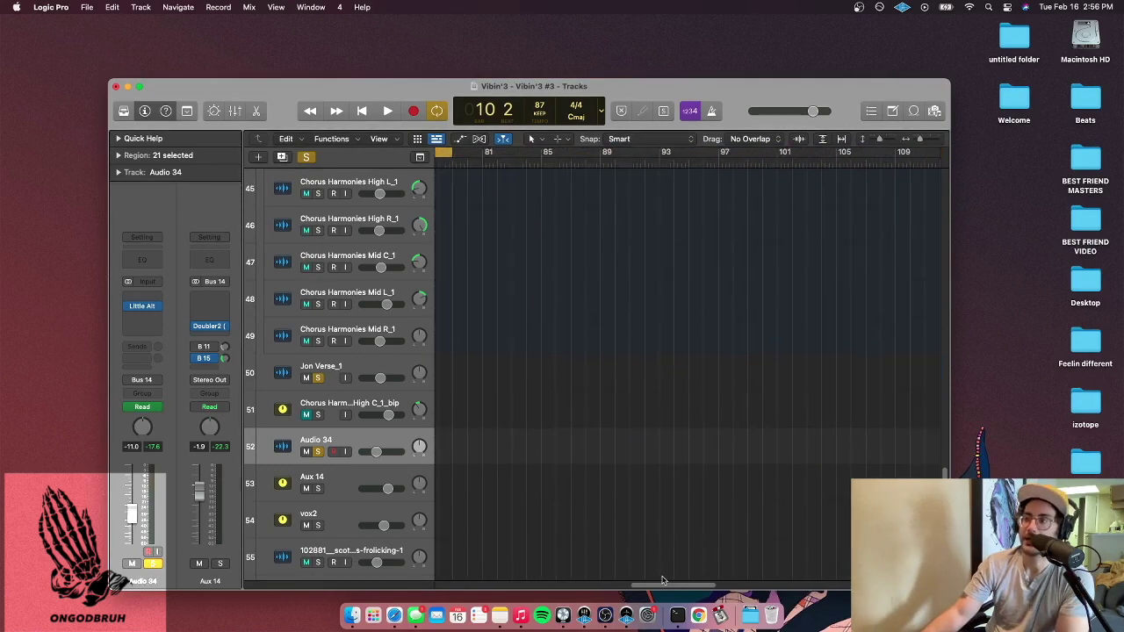
{"action": "scroll", "coordinate": [754, 457], "scroll_direction": "down", "scroll_amount": 5}
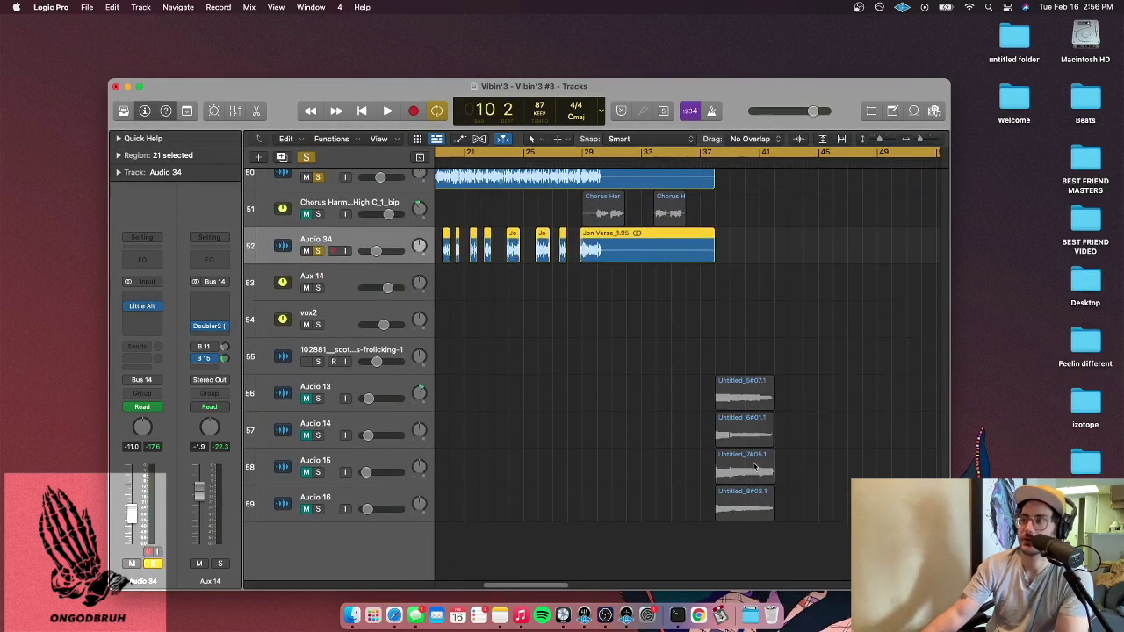
{"action": "scroll", "coordinate": [545, 585], "scroll_direction": "up", "scroll_amount": 5}
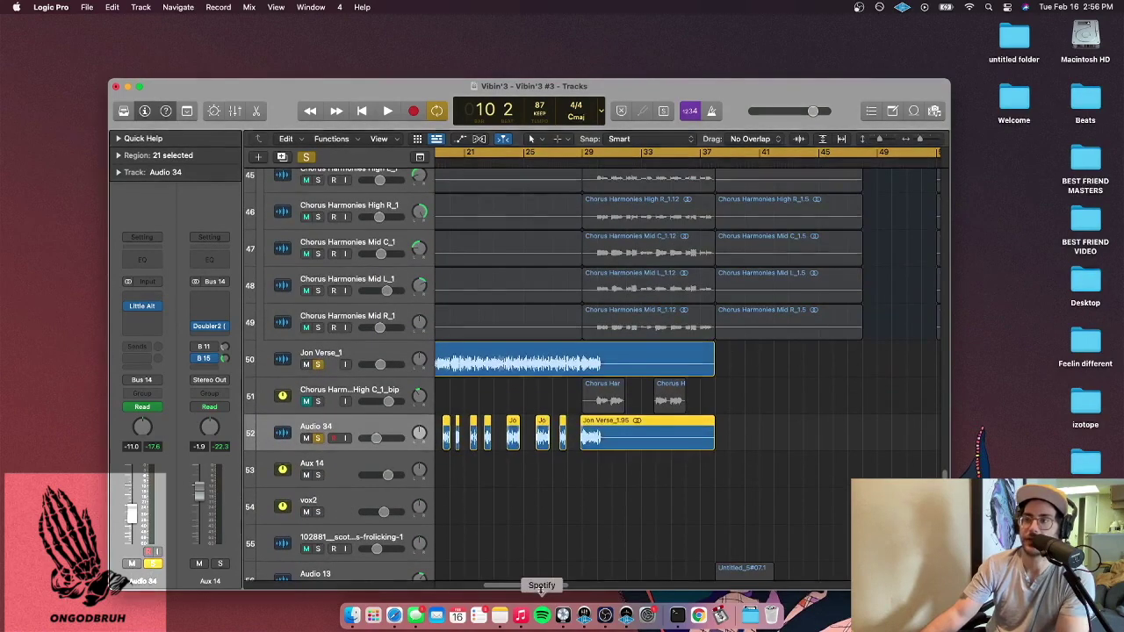
{"action": "left_click_drag", "start_coordinate": [542, 587], "coordinate": [497, 586]}
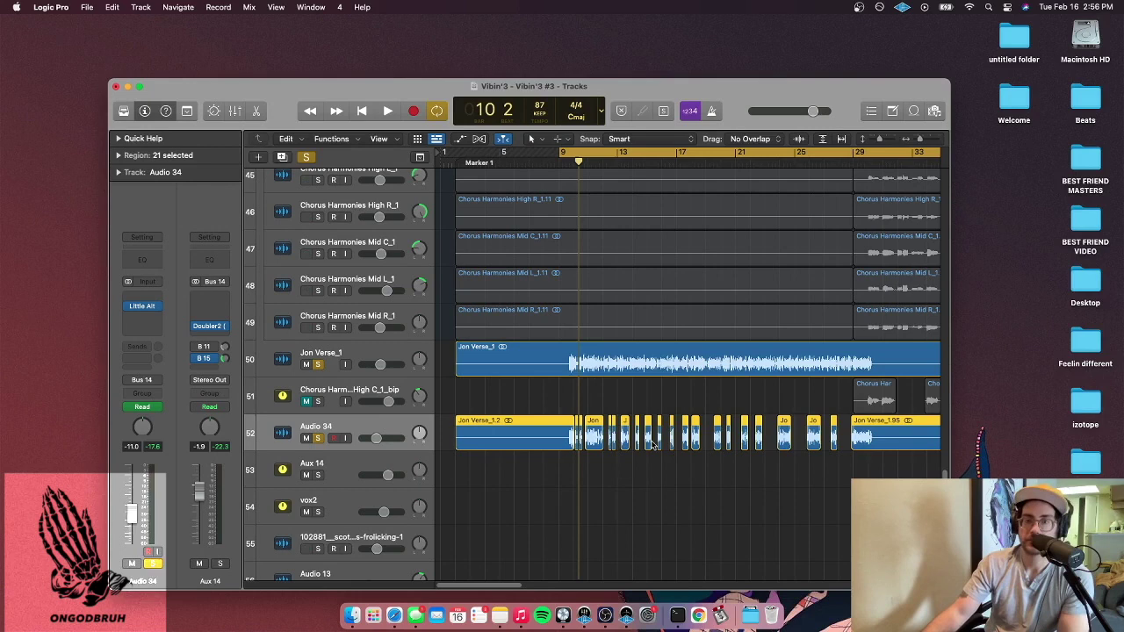
Unsolo Audio 34 and Jon Verse_1, play the full mix, and mute the Audio 34 double
{"action": "scroll", "coordinate": [457, 550], "scroll_direction": "up", "scroll_amount": 1}
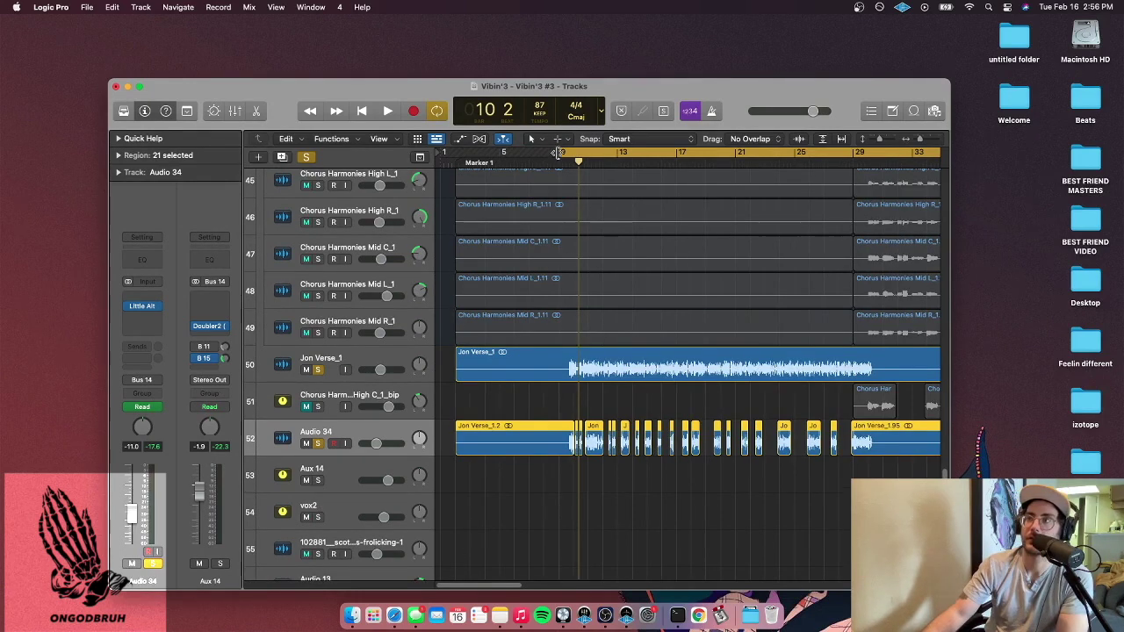
{"action": "left_click", "coordinate": [317, 444]}
{"action": "key", "text": "space"}
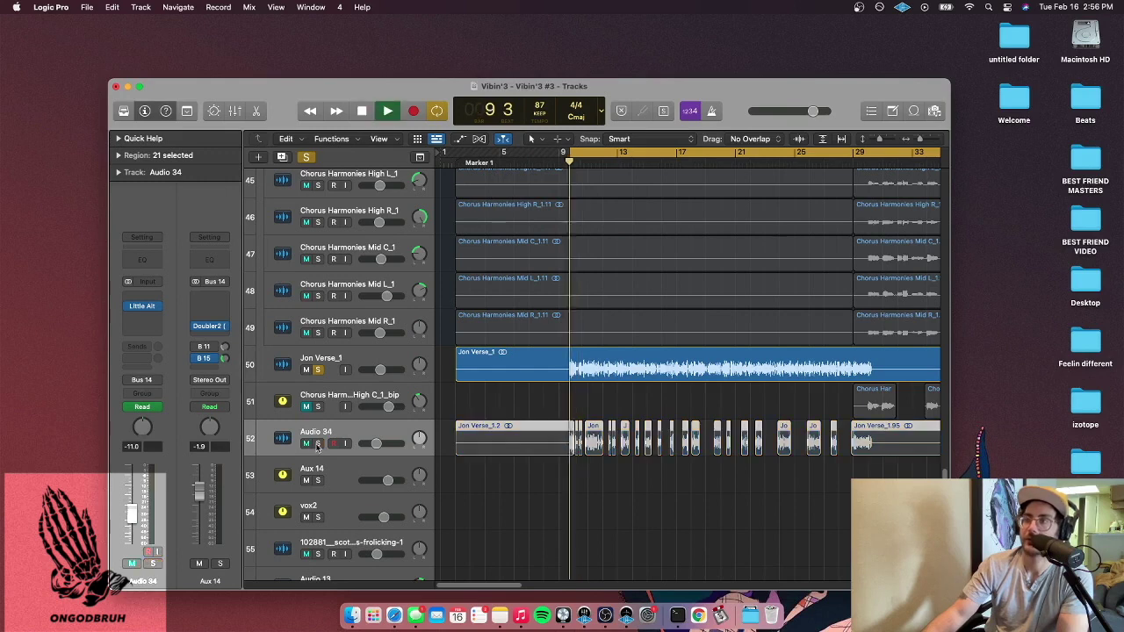
{"action": "left_click", "coordinate": [318, 370]}
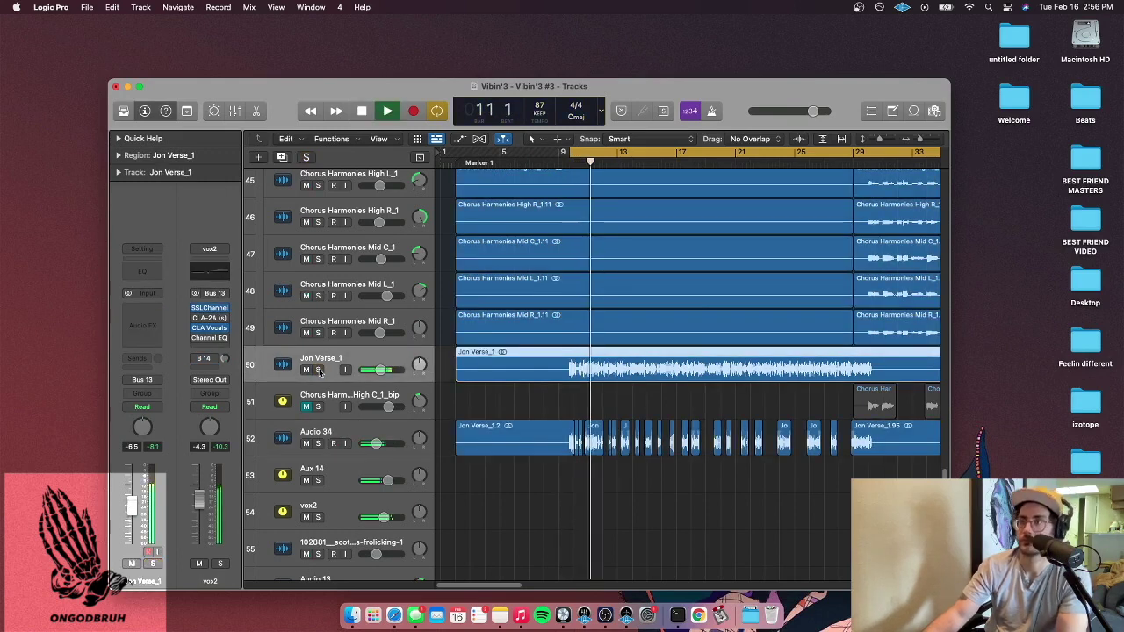
{"action": "left_click", "coordinate": [306, 443]}
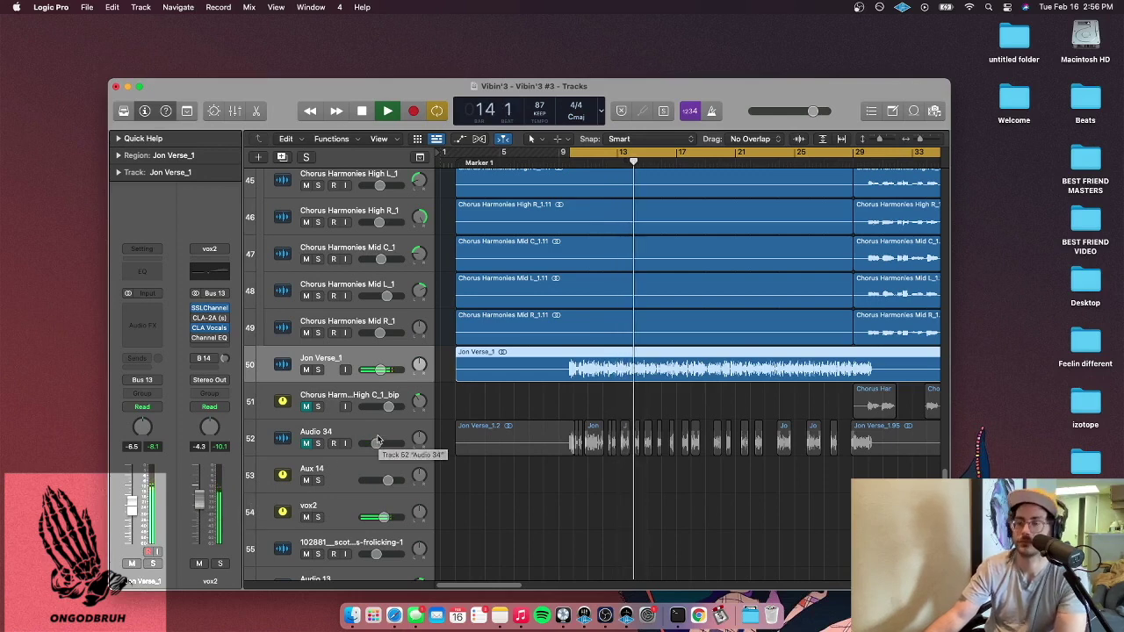
{"action": "key", "text": "space"}
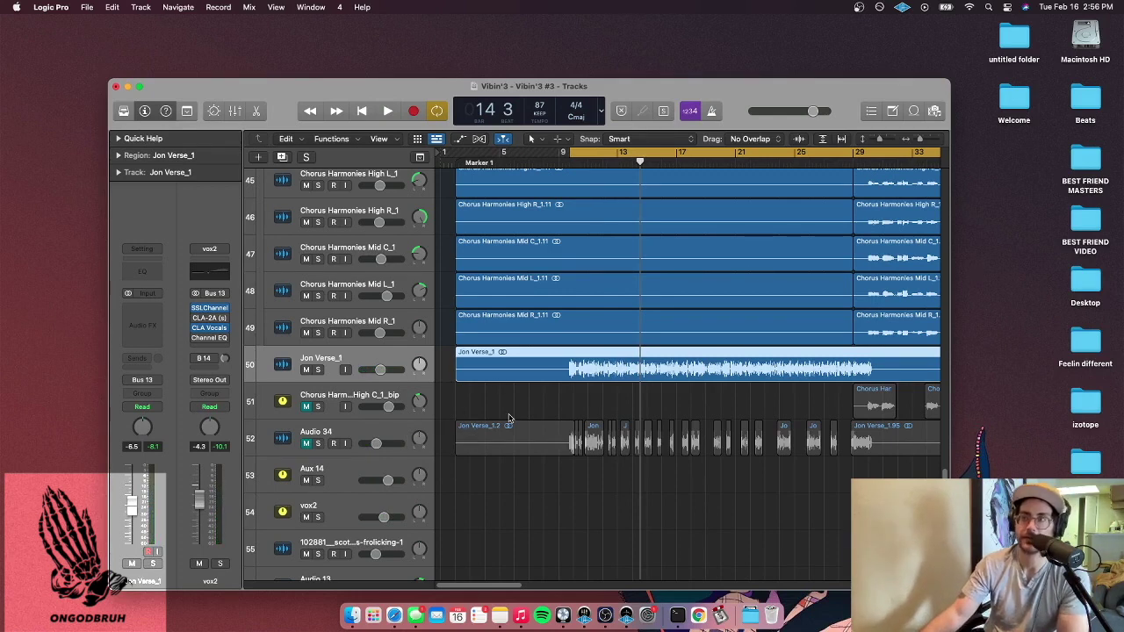
{"action": "left_click", "coordinate": [332, 436]}
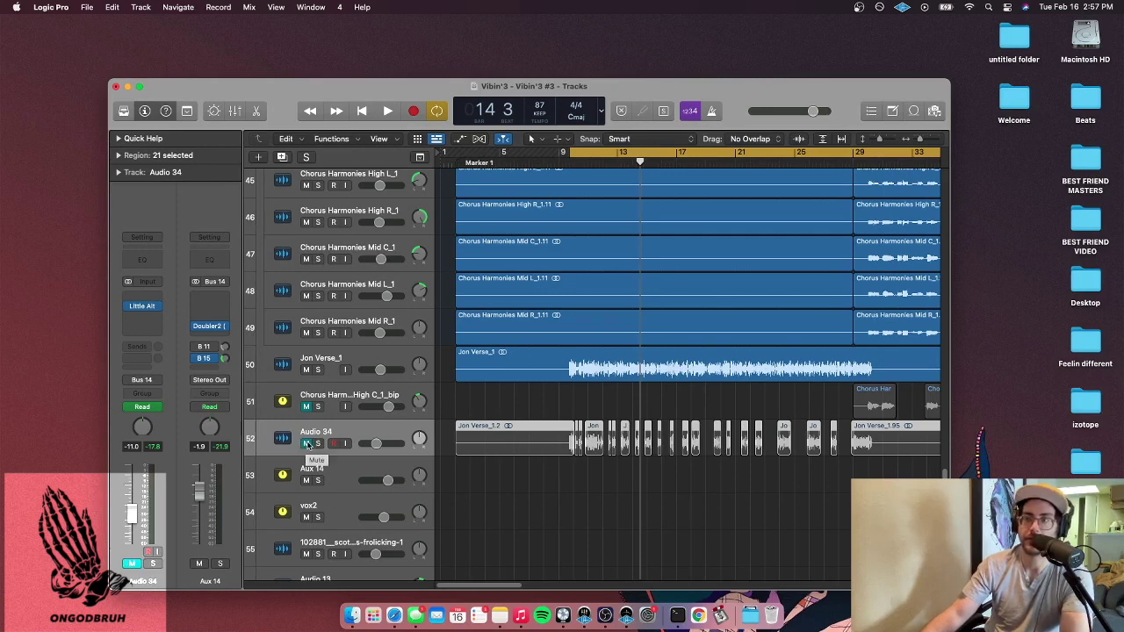
Unmute Audio 34, view its Little AlterBoy (pitch -3.0, formant 3.6), and keep output on Bus 14
{"action": "left_click", "coordinate": [307, 443]}
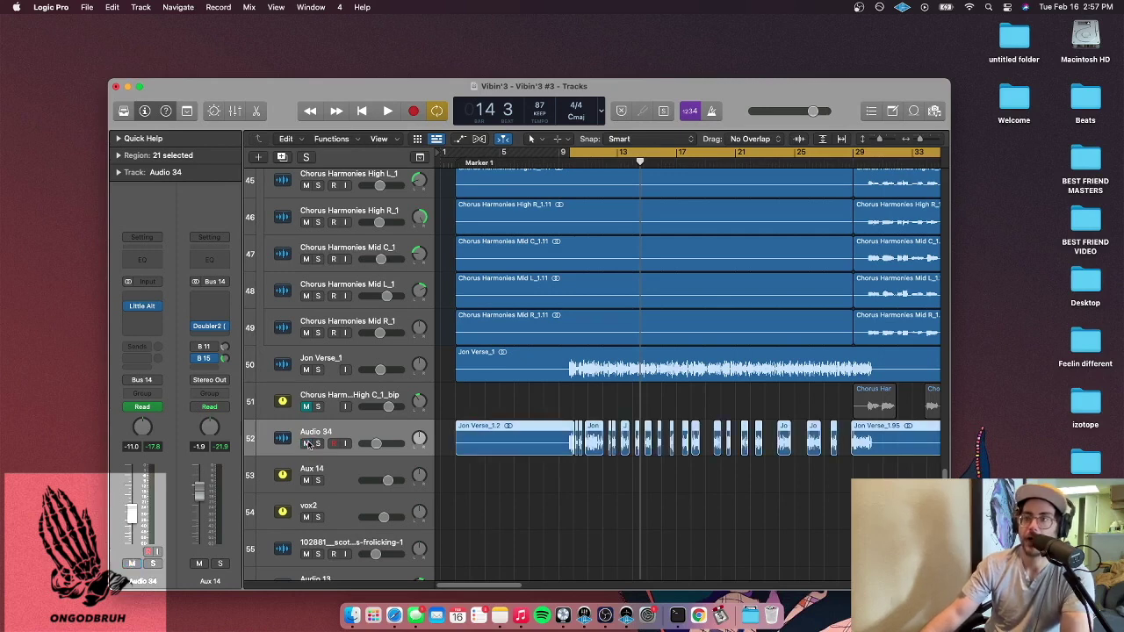
{"action": "left_click", "coordinate": [145, 308]}
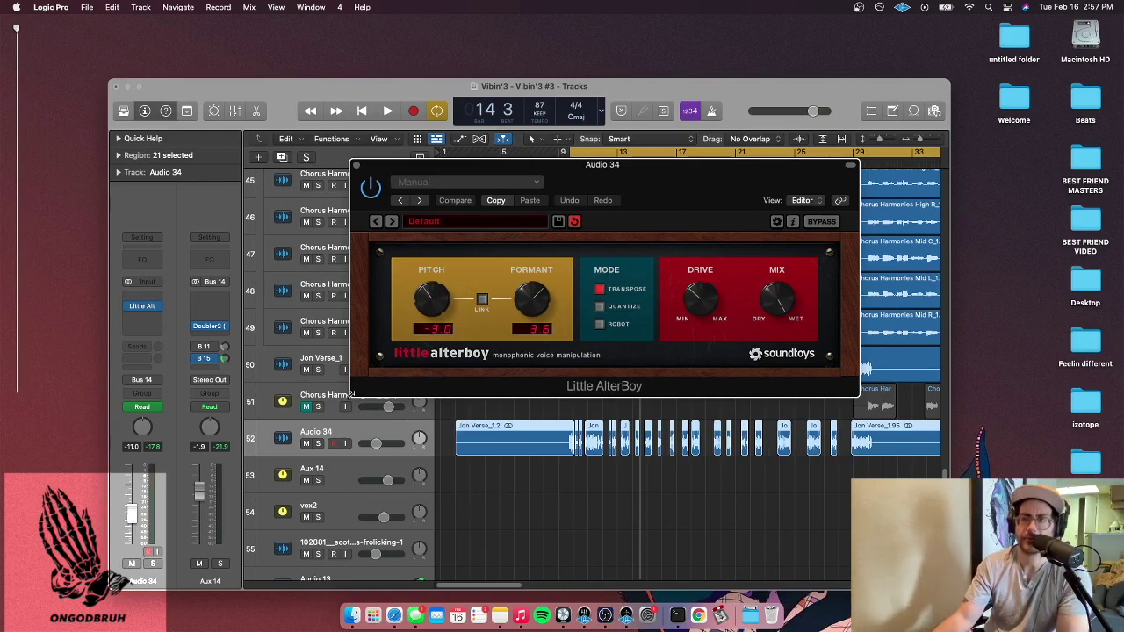
{"action": "scroll", "coordinate": [294, 475], "scroll_direction": "up", "scroll_amount": 1}
{"action": "scroll", "coordinate": [294, 475], "scroll_direction": "up", "scroll_amount": 4}
{"action": "scroll", "coordinate": [299, 470], "scroll_direction": "down", "scroll_amount": 8}
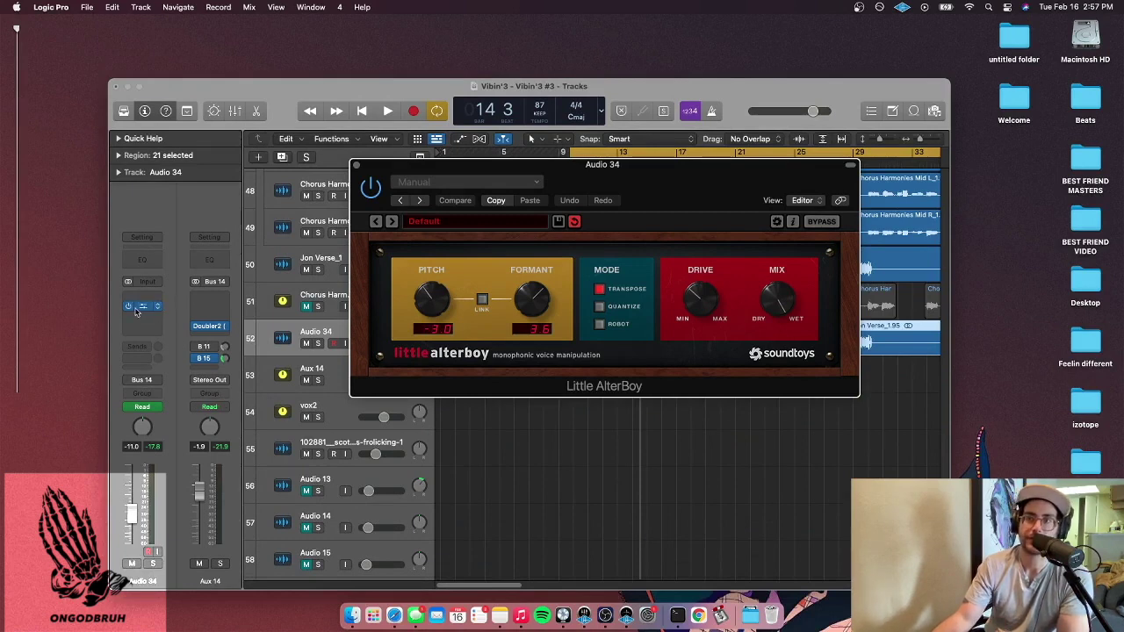
{"action": "left_click", "coordinate": [148, 381]}
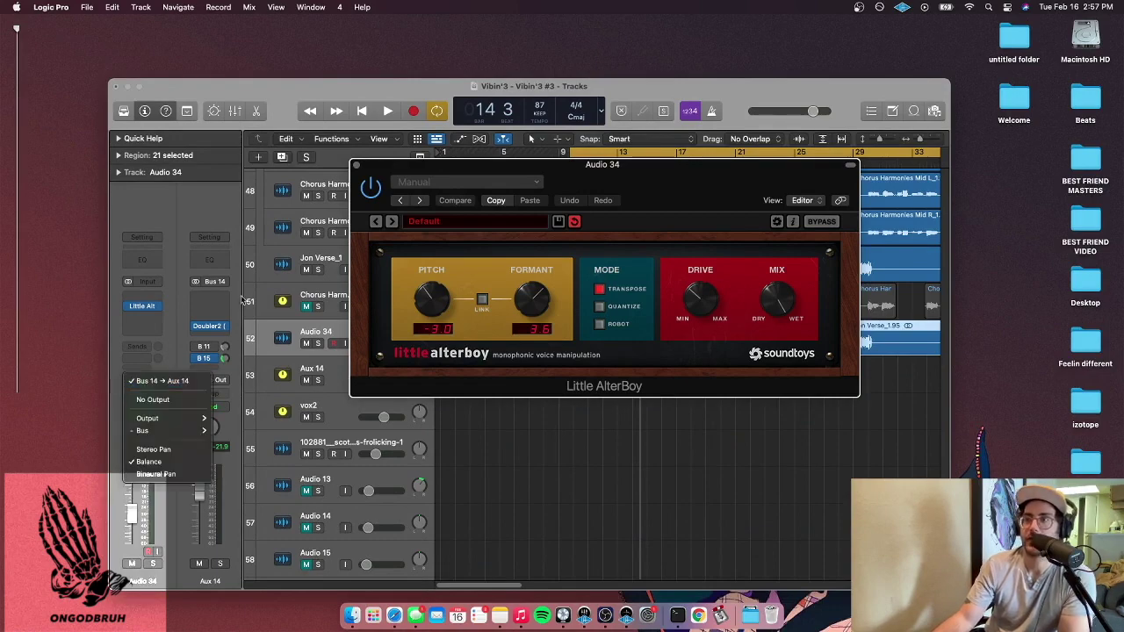
{"action": "left_click", "coordinate": [147, 381]}
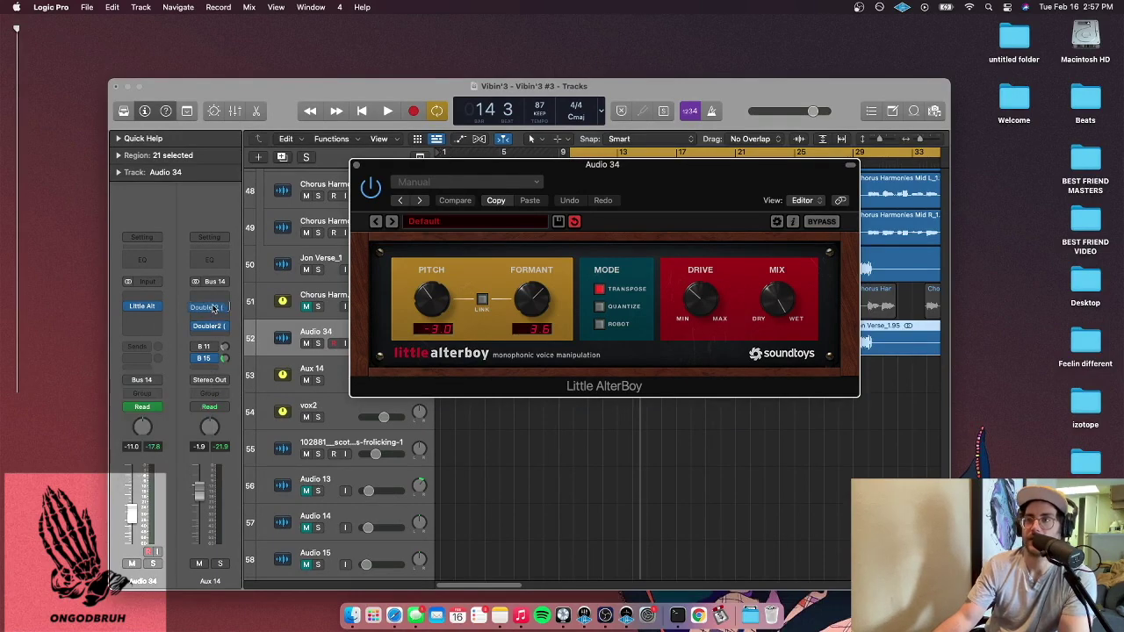
Show the Doubler2 effect on the Aux 14 bus and shift its window right
{"action": "left_click", "coordinate": [210, 326]}
{"action": "left_click", "coordinate": [356, 166]}
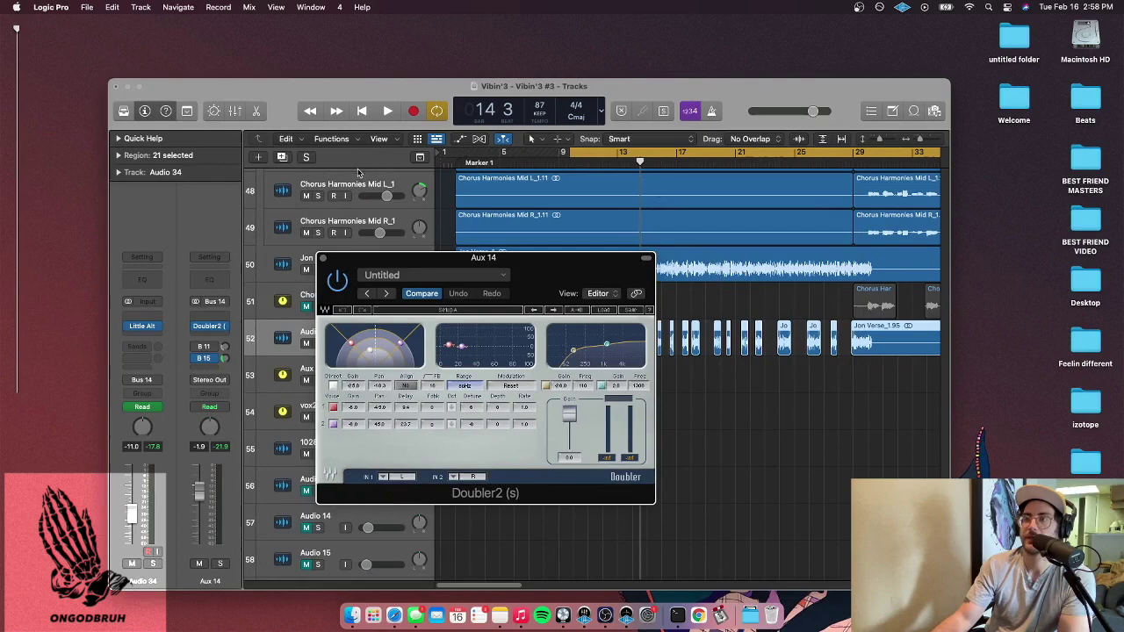
{"action": "left_click_drag", "start_coordinate": [427, 264], "coordinate": [528, 252]}
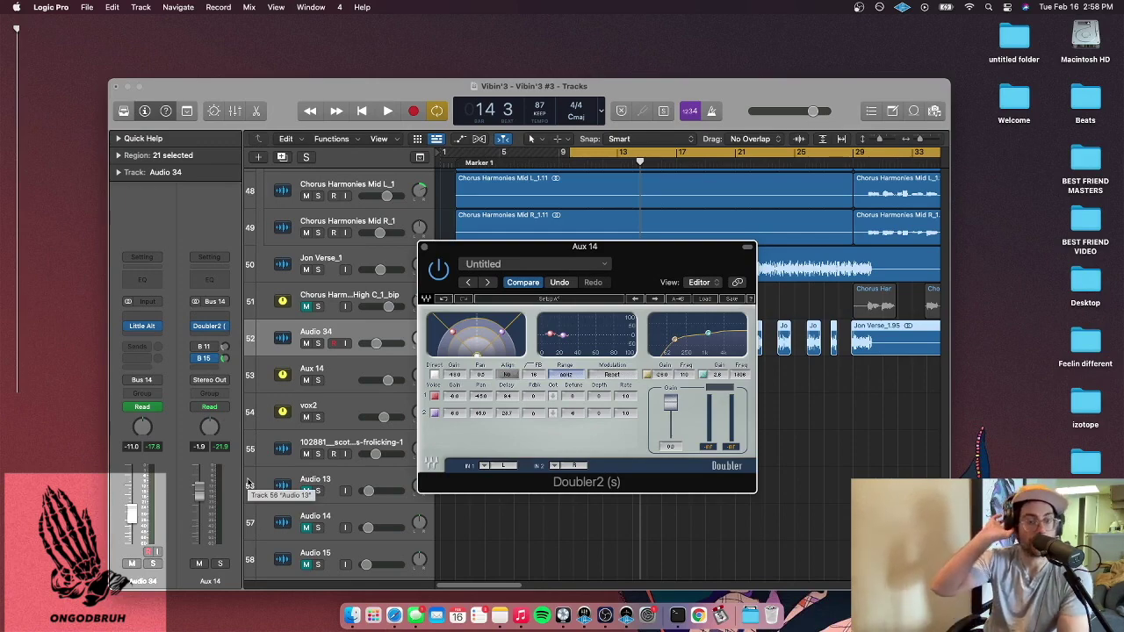
Swap Doubler2 for Audio 34's Little AlterBoy window, keeping automation mode on Read
{"action": "key", "text": "v"}
{"action": "left_click", "coordinate": [150, 328]}
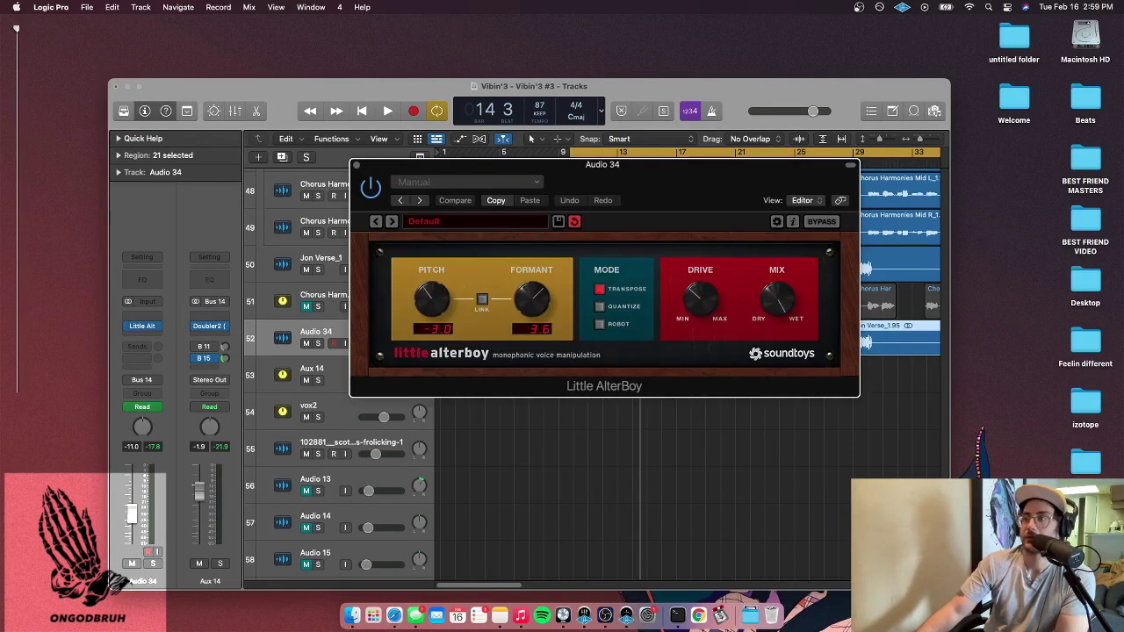
{"action": "left_click_drag", "start_coordinate": [547, 169], "coordinate": [508, 320]}
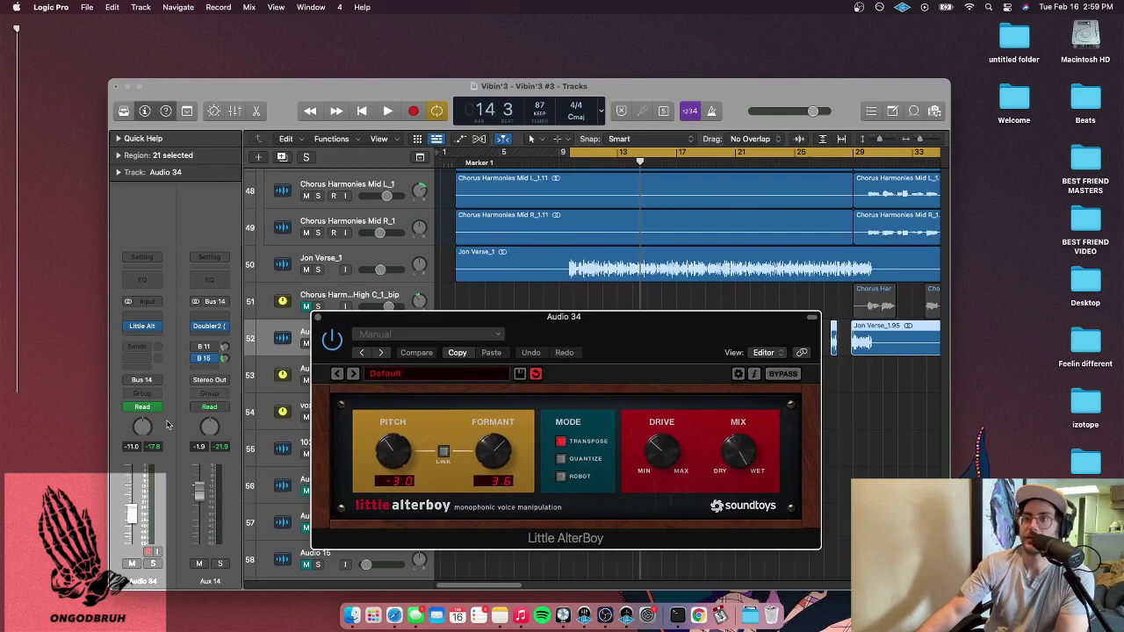
{"action": "left_click", "coordinate": [159, 407]}
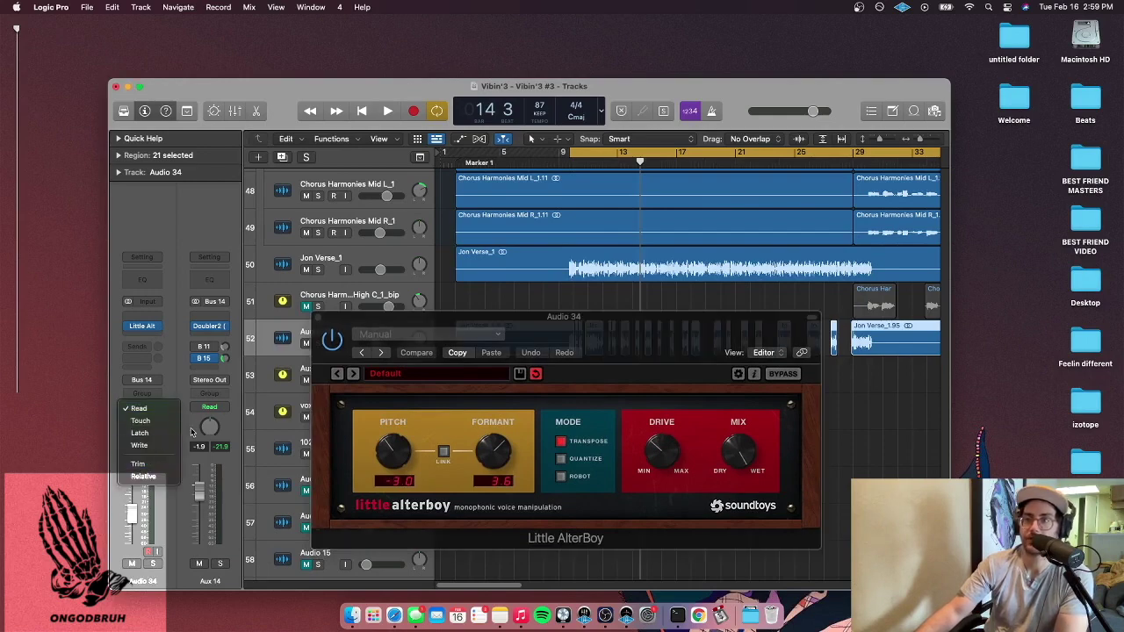
{"action": "left_click", "coordinate": [450, 337]}
{"action": "left_click_drag", "start_coordinate": [452, 323], "coordinate": [367, 354]}
Play the song with Audio 34 soloed to hear the pitched double
{"action": "key", "text": "space"}
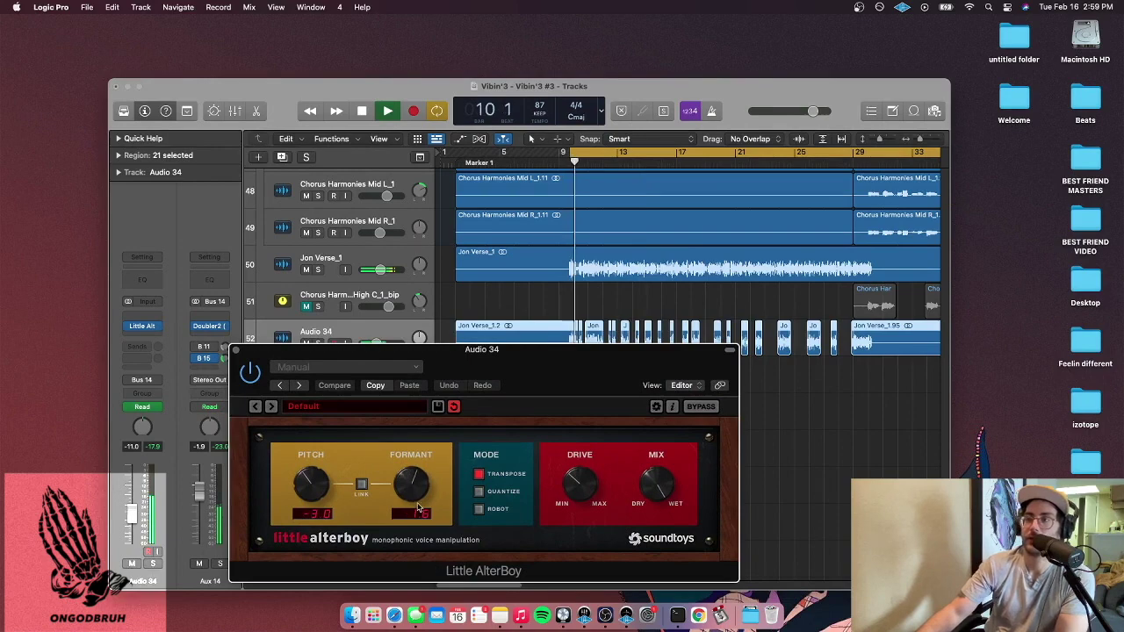
{"action": "left_click_drag", "start_coordinate": [334, 356], "coordinate": [355, 408]}
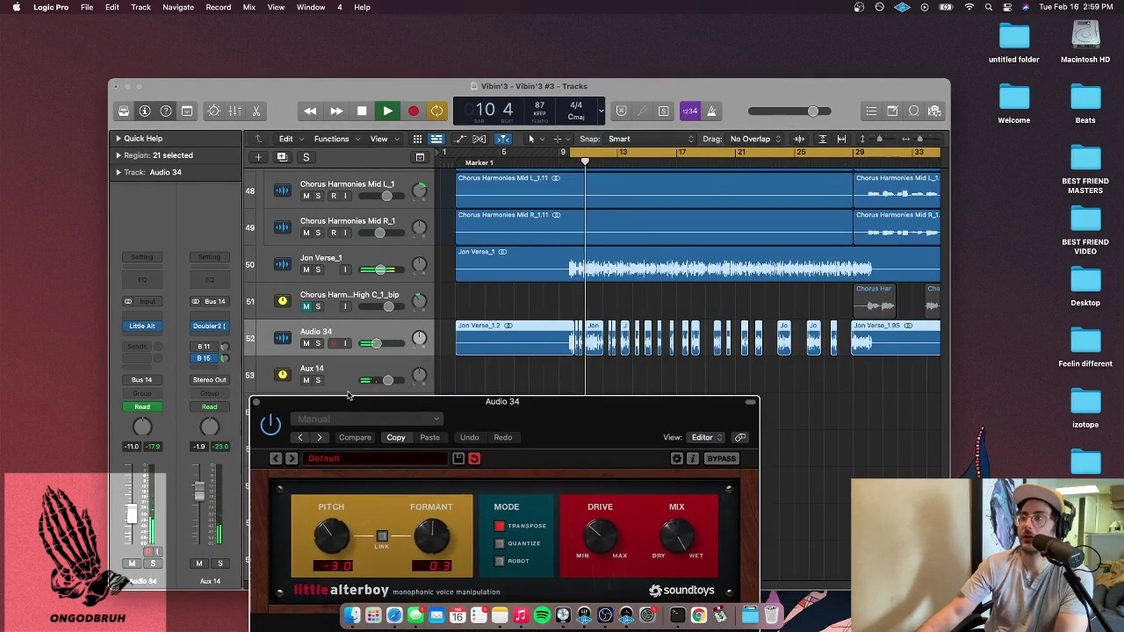
{"action": "left_click", "coordinate": [317, 343]}
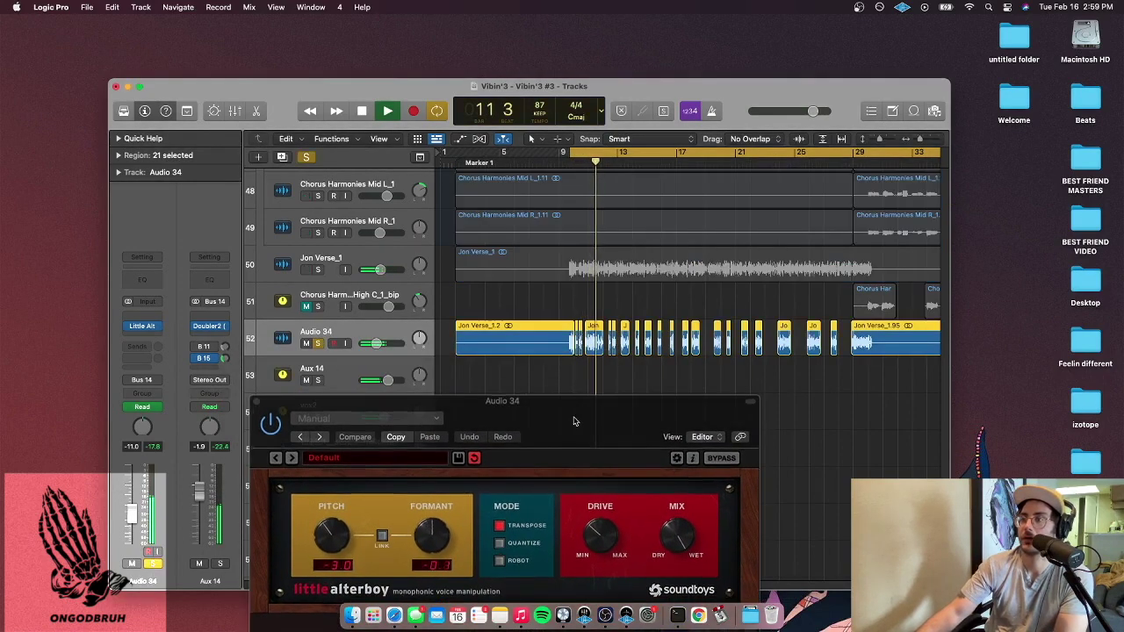
{"action": "left_click_drag", "start_coordinate": [571, 419], "coordinate": [509, 301]}
{"action": "key", "text": "space"}
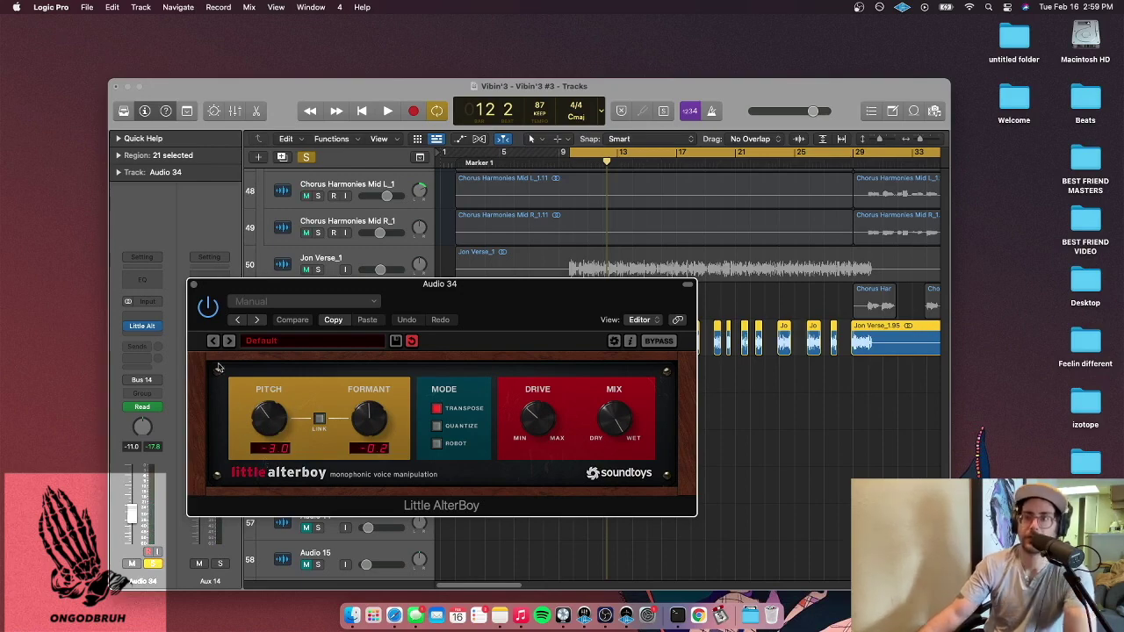
{"action": "left_click_drag", "start_coordinate": [252, 285], "coordinate": [443, 279]}
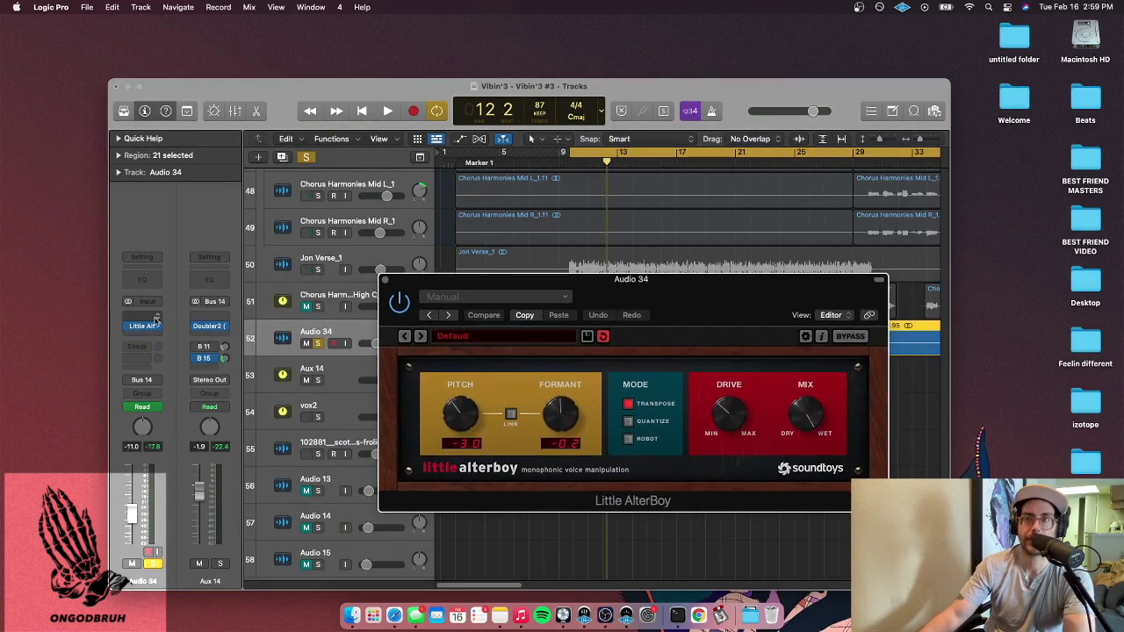
Audition the soloed double again, then unsolo Audio 34 and close Little AlterBoy
{"action": "left_click", "coordinate": [209, 326]}
{"action": "left_click", "coordinate": [209, 326]}
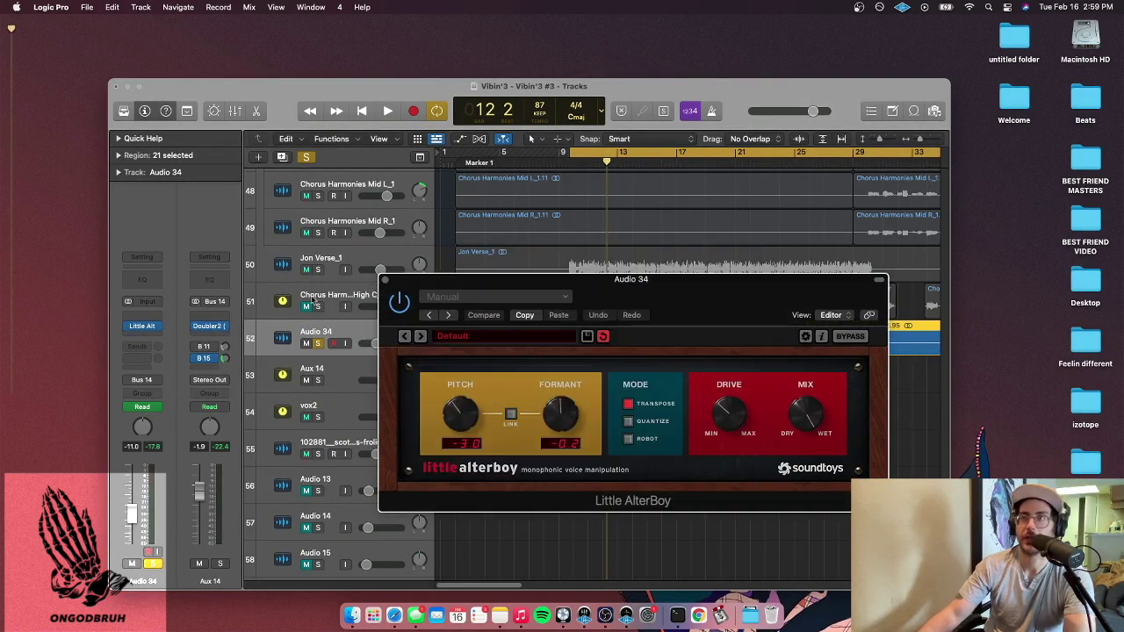
{"action": "key", "text": "space"}
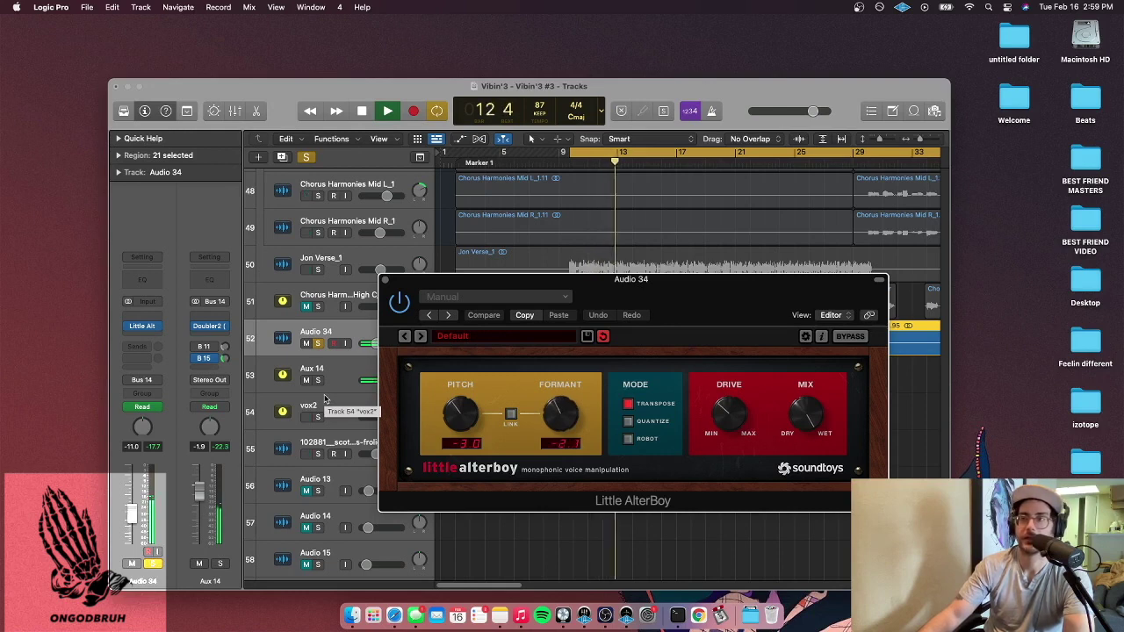
{"action": "key", "text": "space"}
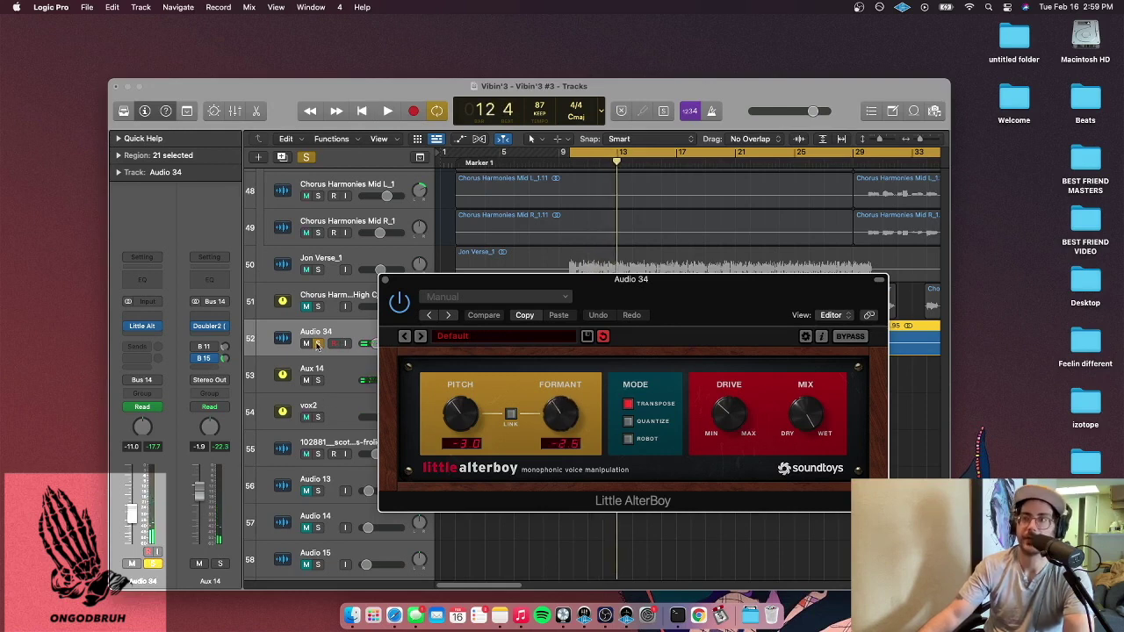
{"action": "left_click", "coordinate": [317, 344]}
{"action": "left_click", "coordinate": [383, 281]}
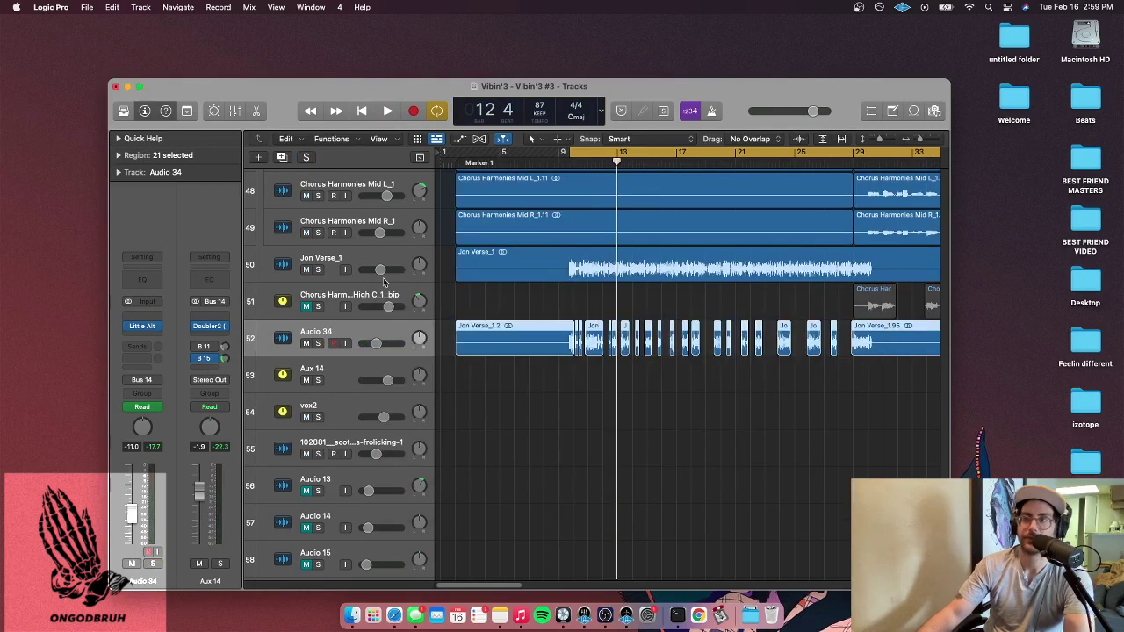
{"action": "left_click", "coordinate": [306, 344]}
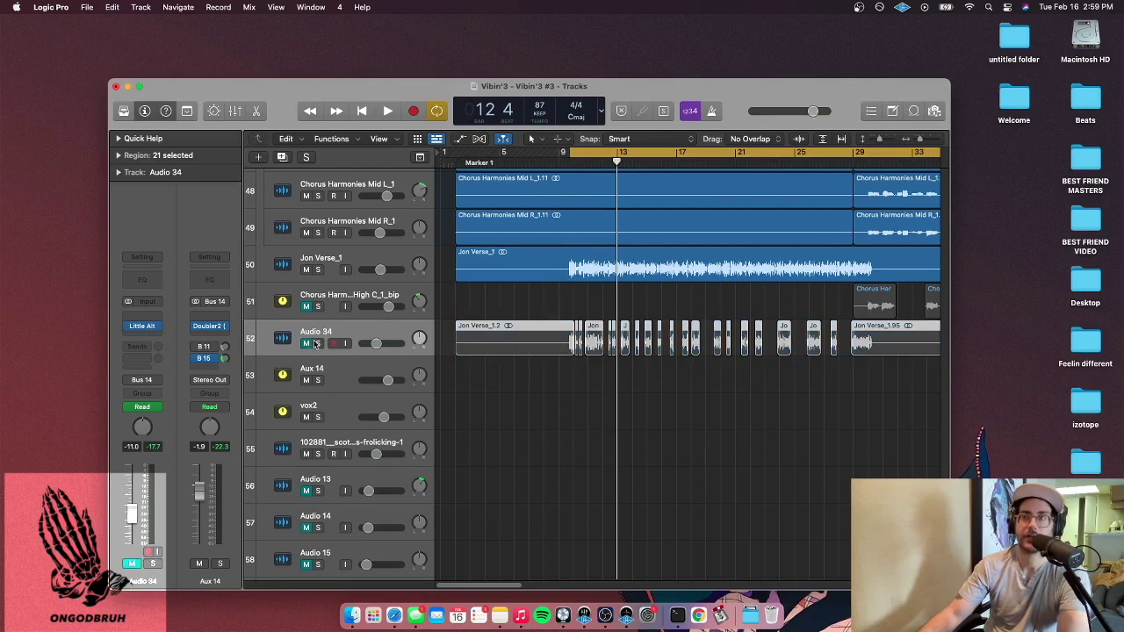
{"action": "key", "text": "space"}
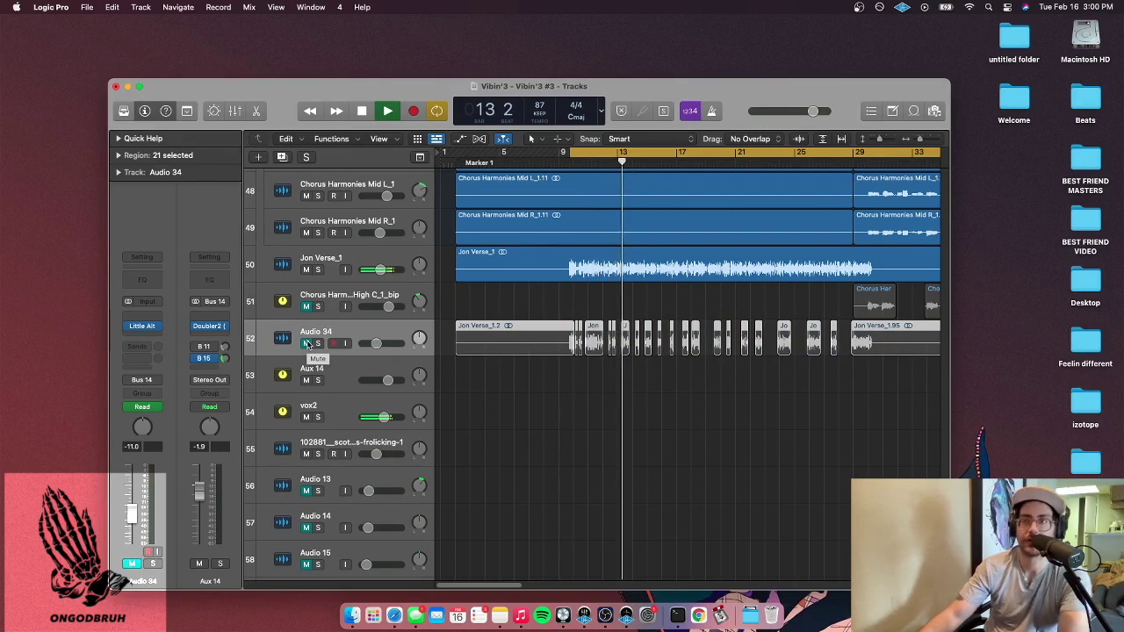
{"action": "left_click", "coordinate": [308, 343]}
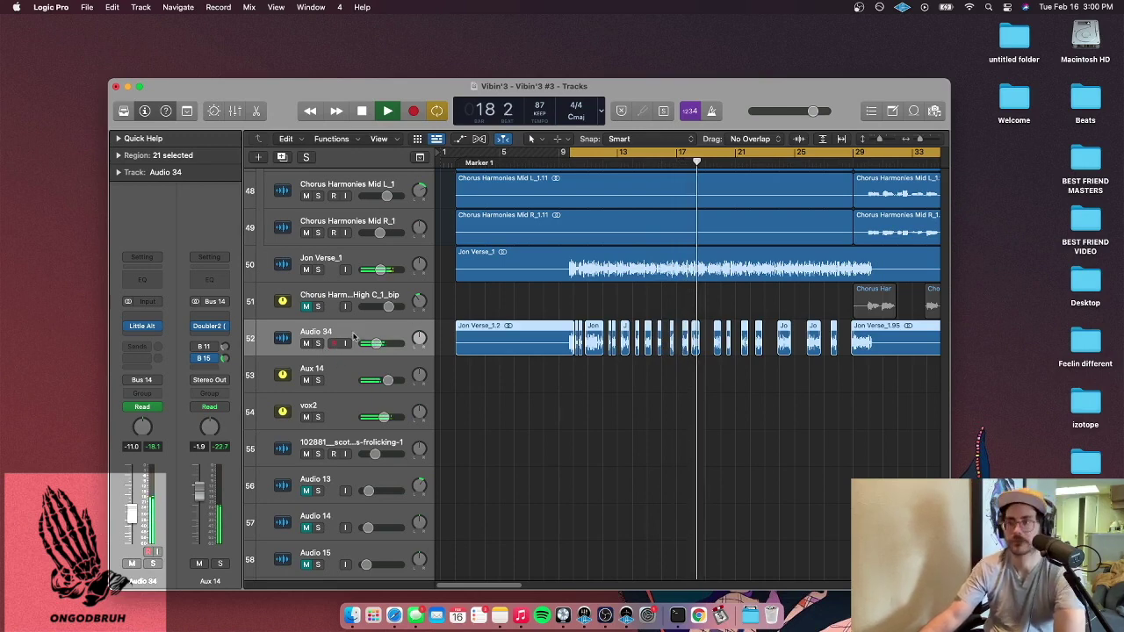
{"action": "key", "text": "space"}
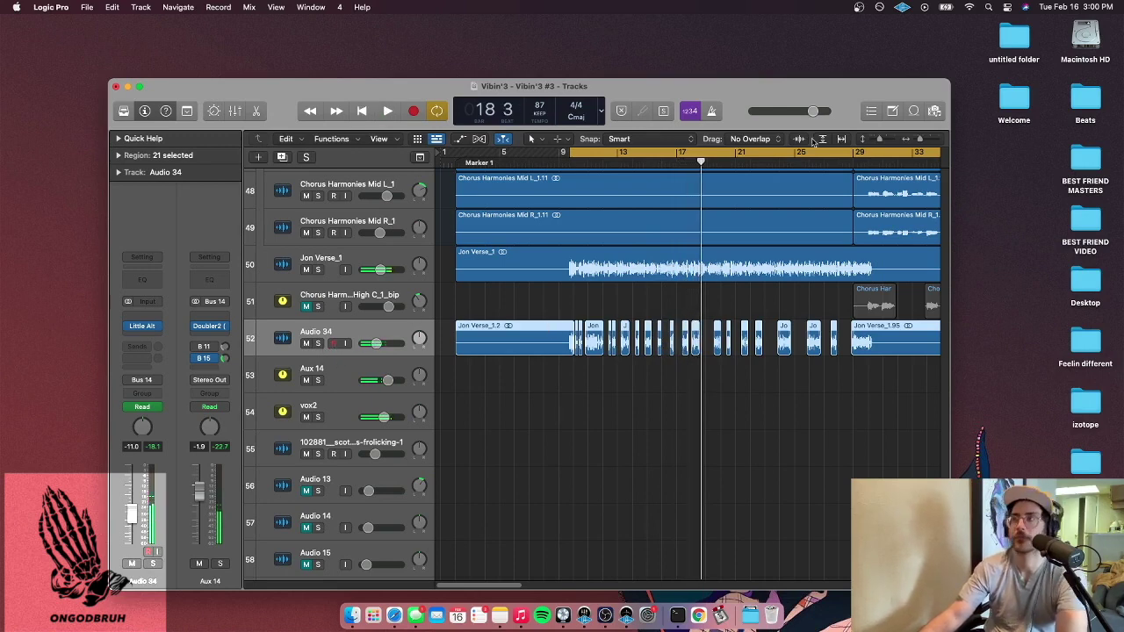
Zoom out over the whole arrangement, loop bars 37–49 and start playback
{"action": "left_click", "coordinate": [906, 146]}
{"action": "scroll", "coordinate": [653, 254], "scroll_direction": "down", "scroll_amount": 3}
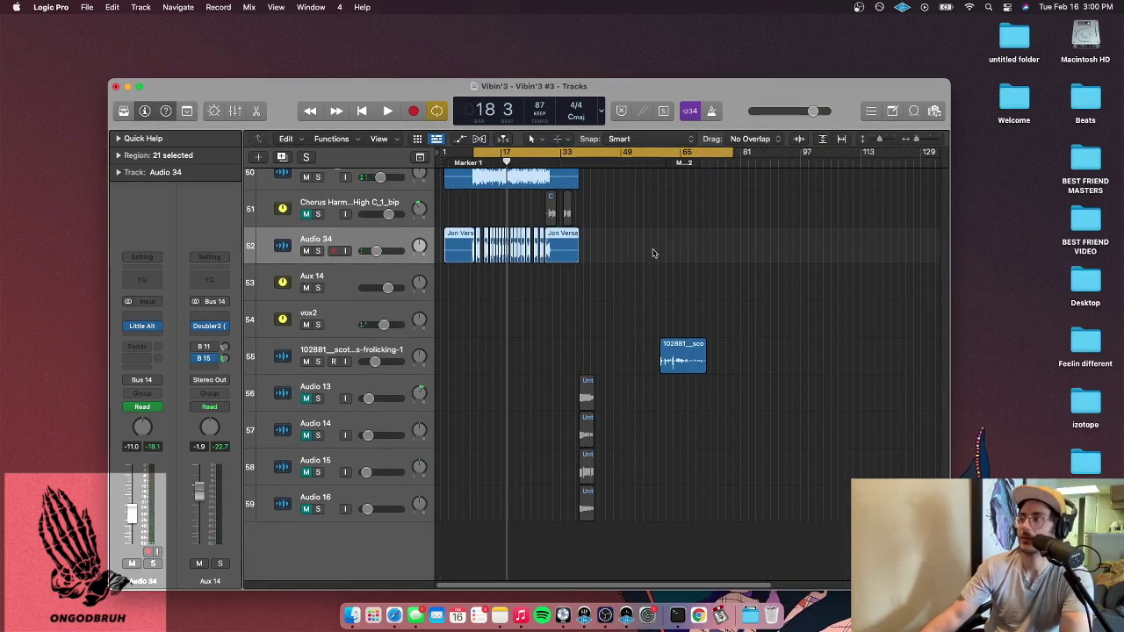
{"action": "scroll", "coordinate": [652, 258], "scroll_direction": "up", "scroll_amount": 12}
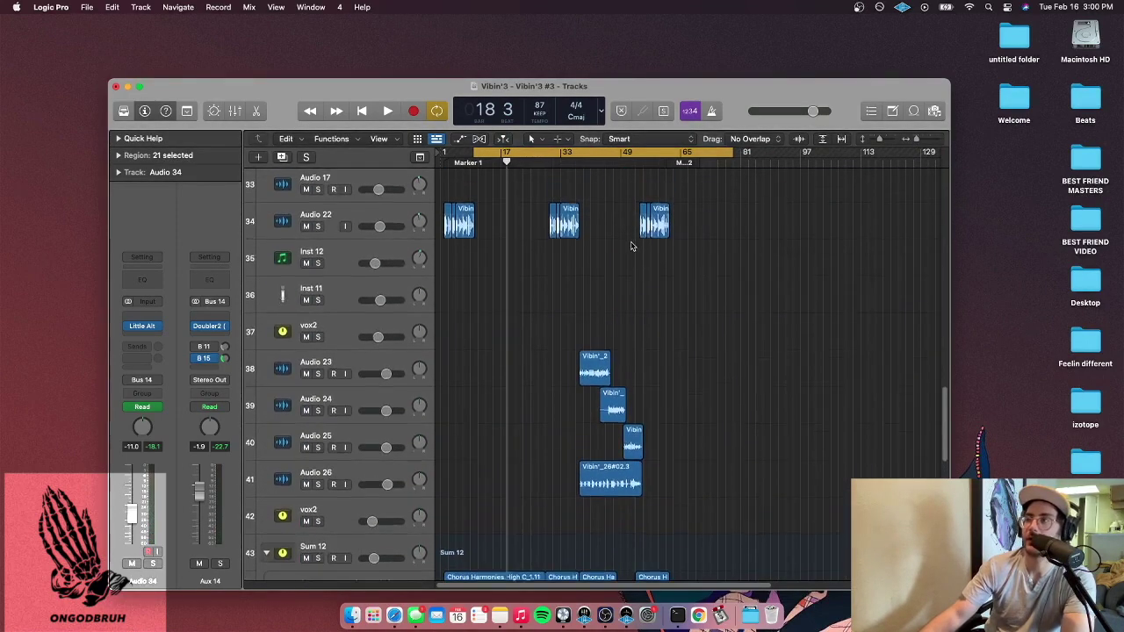
{"action": "scroll", "coordinate": [630, 244], "scroll_direction": "up", "scroll_amount": 8}
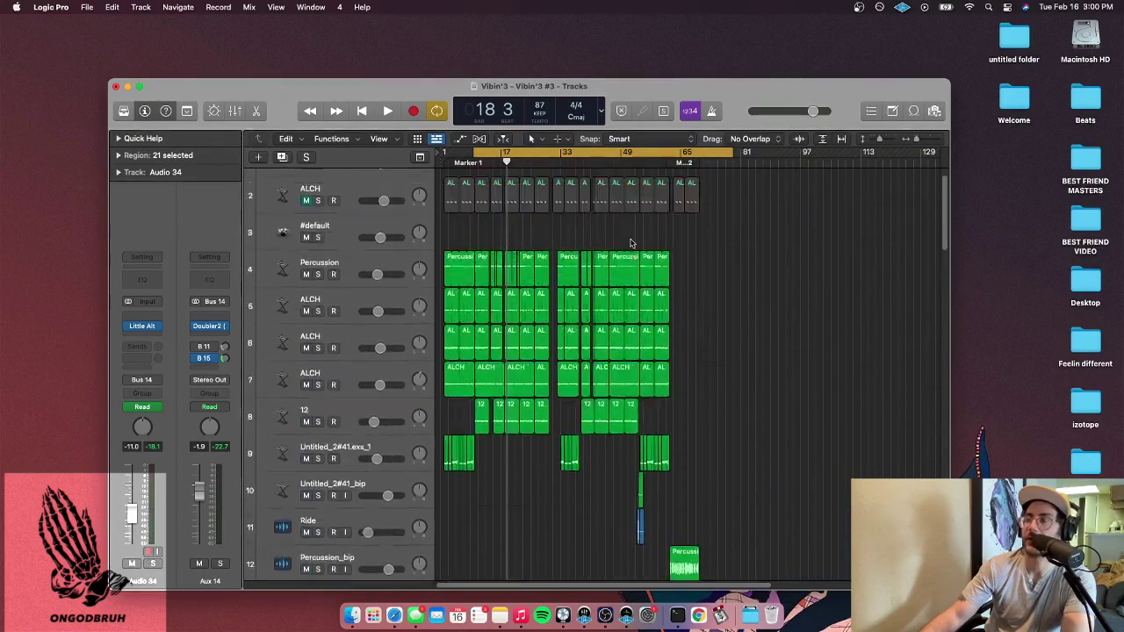
{"action": "scroll", "coordinate": [624, 246], "scroll_direction": "down", "scroll_amount": 10}
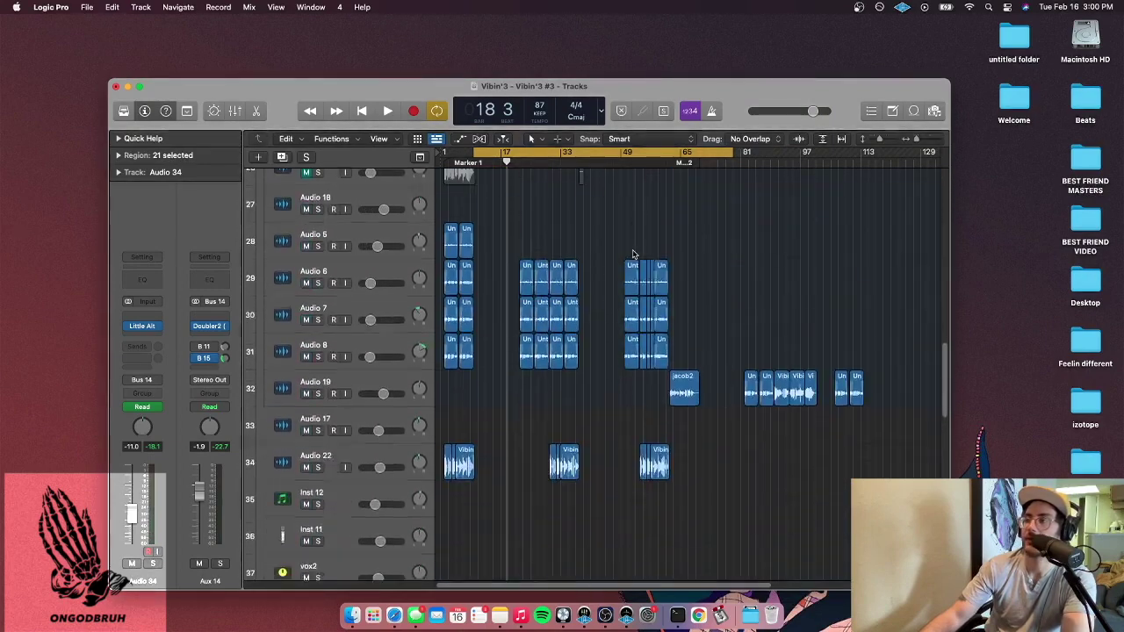
{"action": "scroll", "coordinate": [632, 252], "scroll_direction": "down", "scroll_amount": 4}
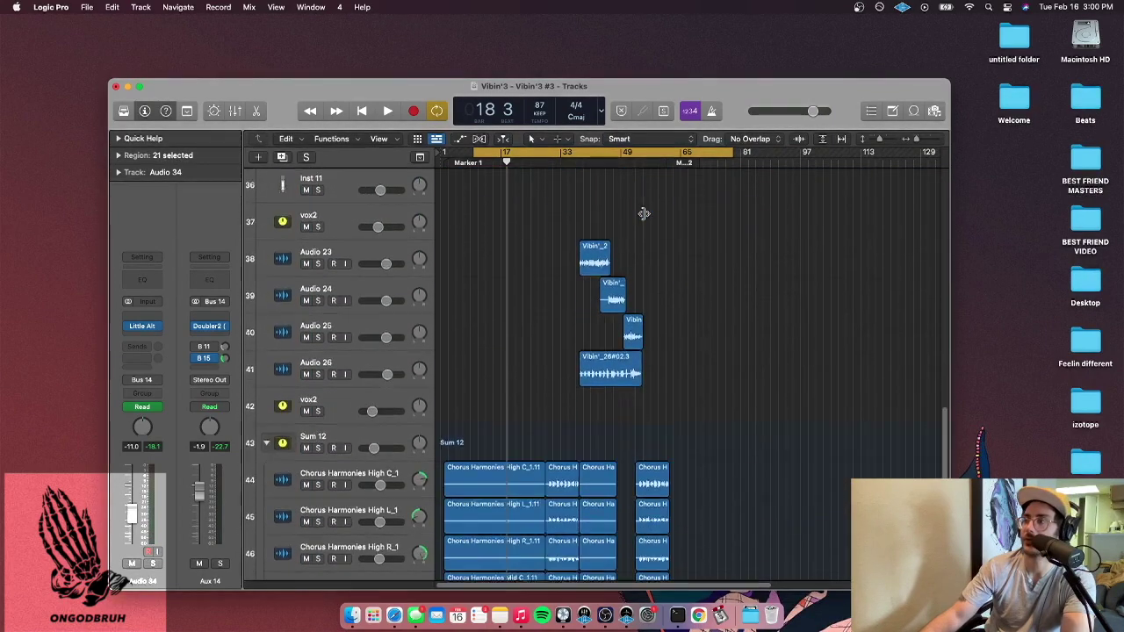
{"action": "scroll", "coordinate": [633, 290], "scroll_direction": "down", "scroll_amount": 4}
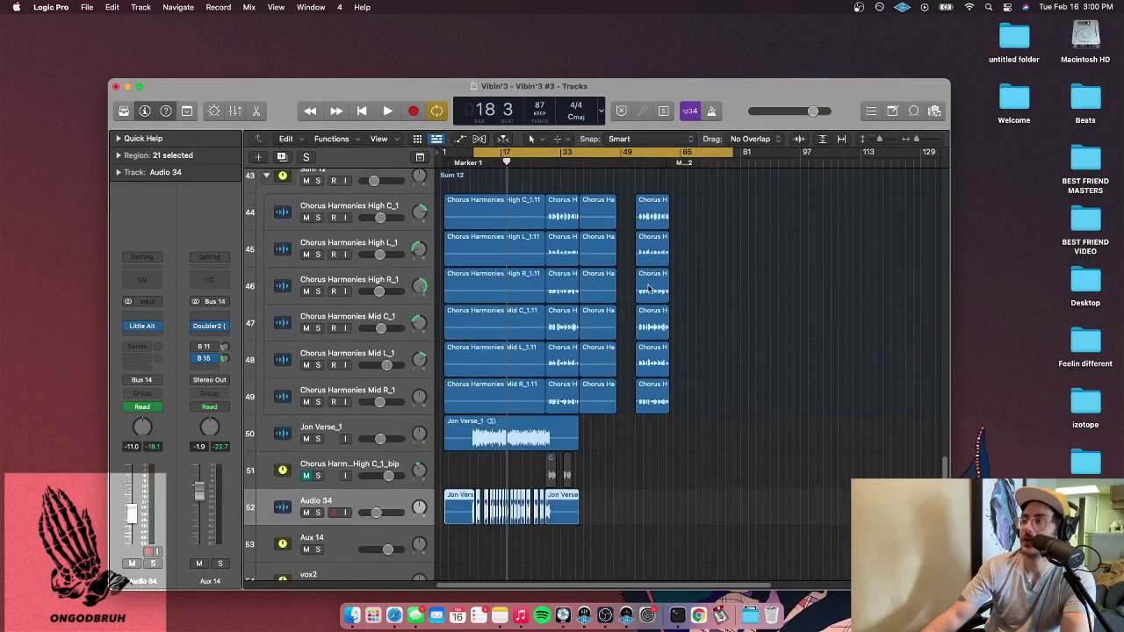
{"action": "scroll", "coordinate": [615, 286], "scroll_direction": "up", "scroll_amount": 6}
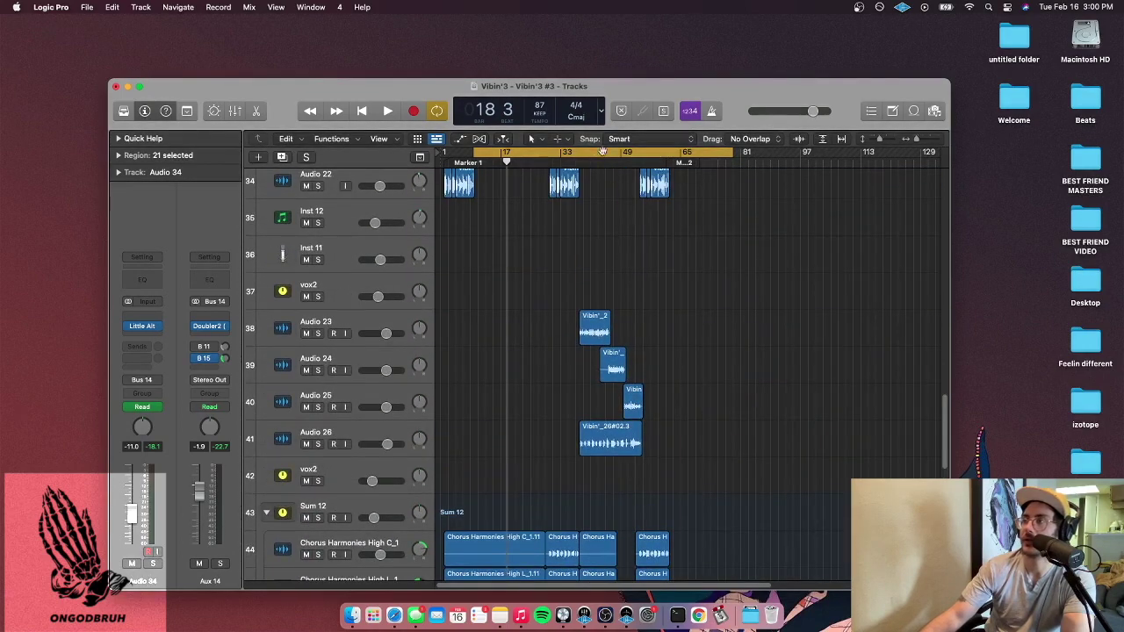
{"action": "left_click_drag", "start_coordinate": [573, 153], "coordinate": [649, 153]}
{"action": "key", "text": "space"}
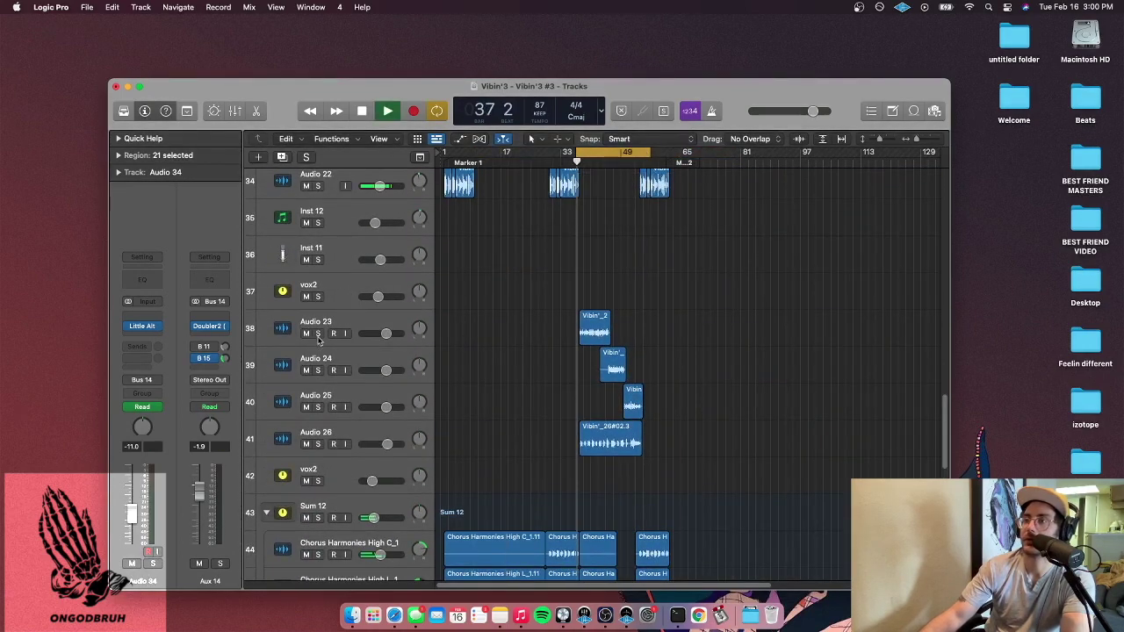
Solo the Audio 23–26 vocal doubles and stop playback
{"action": "left_click_drag", "start_coordinate": [318, 334], "coordinate": [321, 446]}
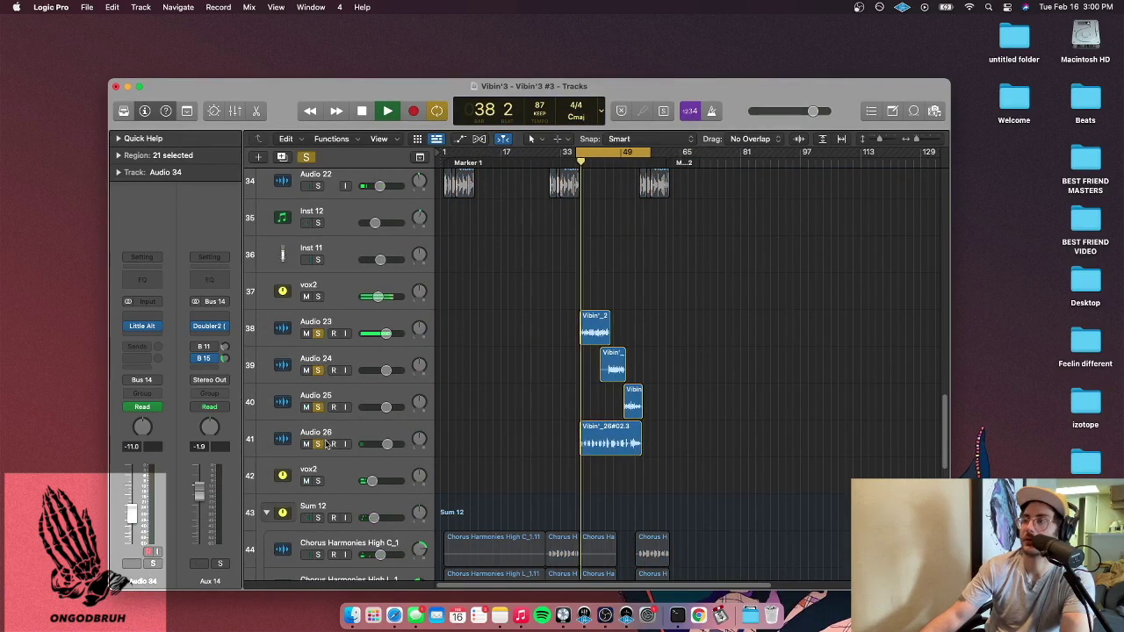
{"action": "left_click", "coordinate": [340, 433]}
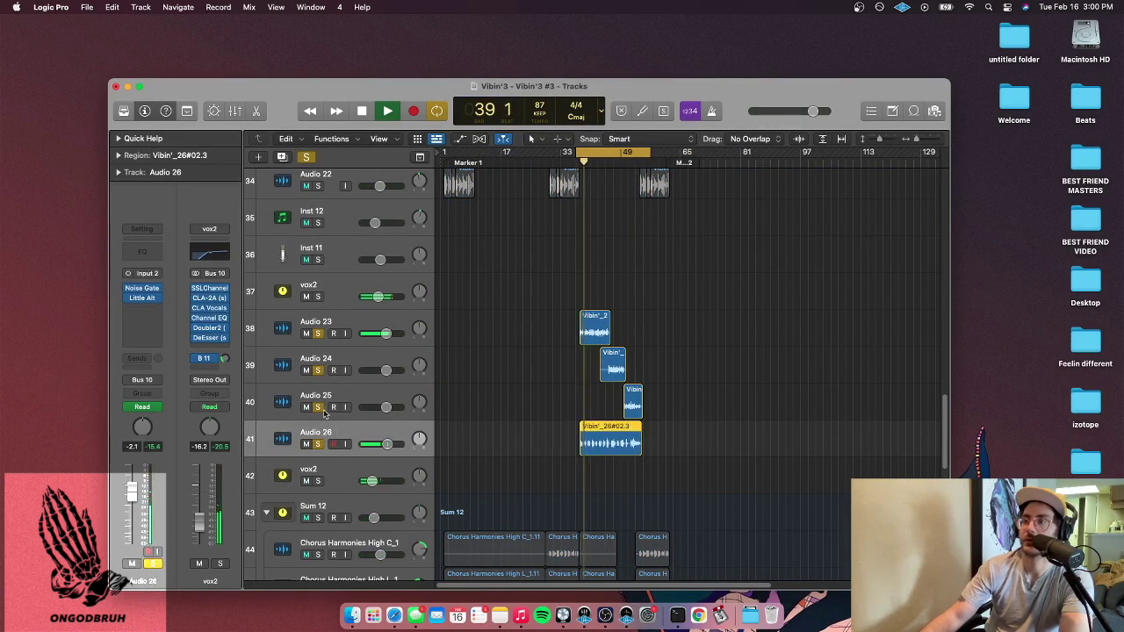
{"action": "left_click", "coordinate": [319, 407]}
{"action": "left_click", "coordinate": [320, 369]}
{"action": "left_click", "coordinate": [319, 369]}
{"action": "left_click", "coordinate": [318, 408]}
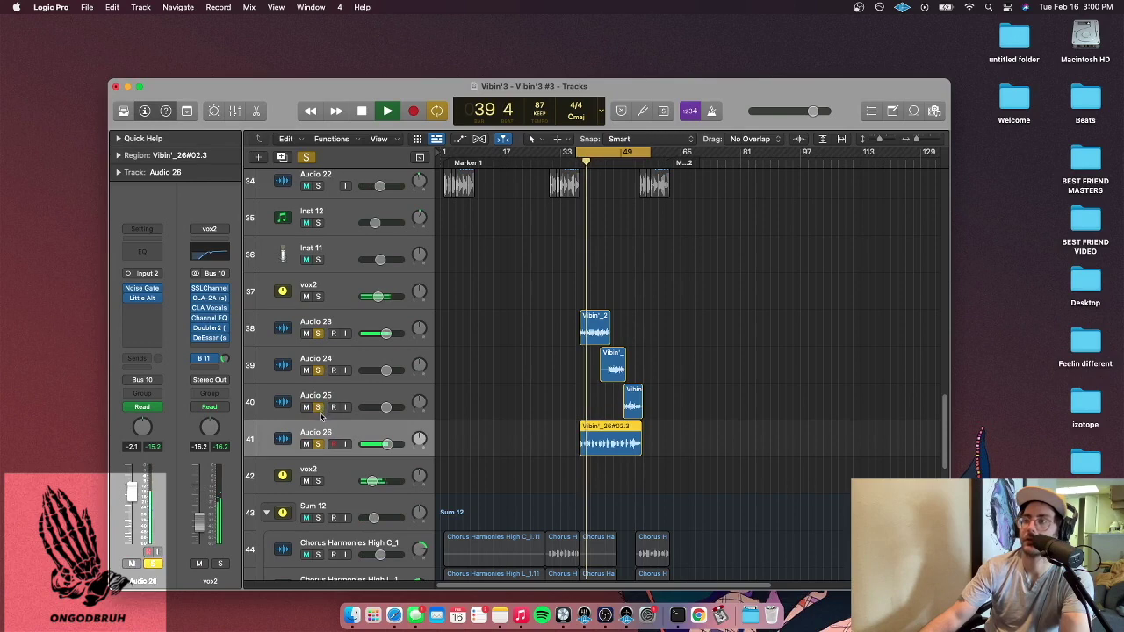
{"action": "key", "text": "space"}
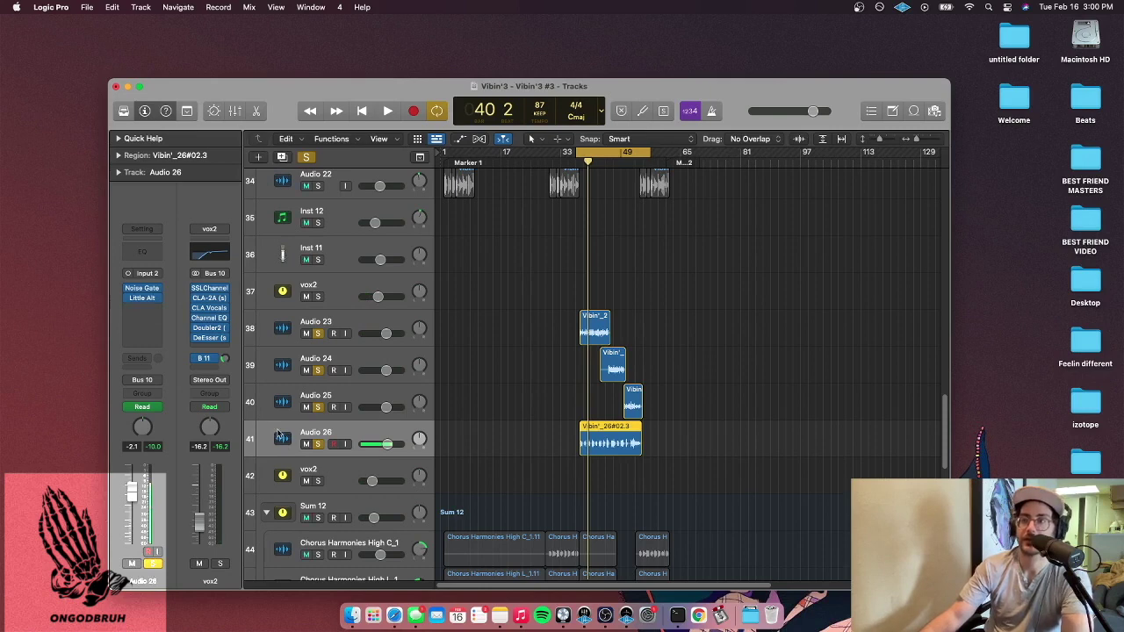
Check Audio 26's Little AlterBoy and Bus 10 send, then show Doubler2 on vox2
{"action": "left_click", "coordinate": [145, 301]}
{"action": "left_click", "coordinate": [356, 165]}
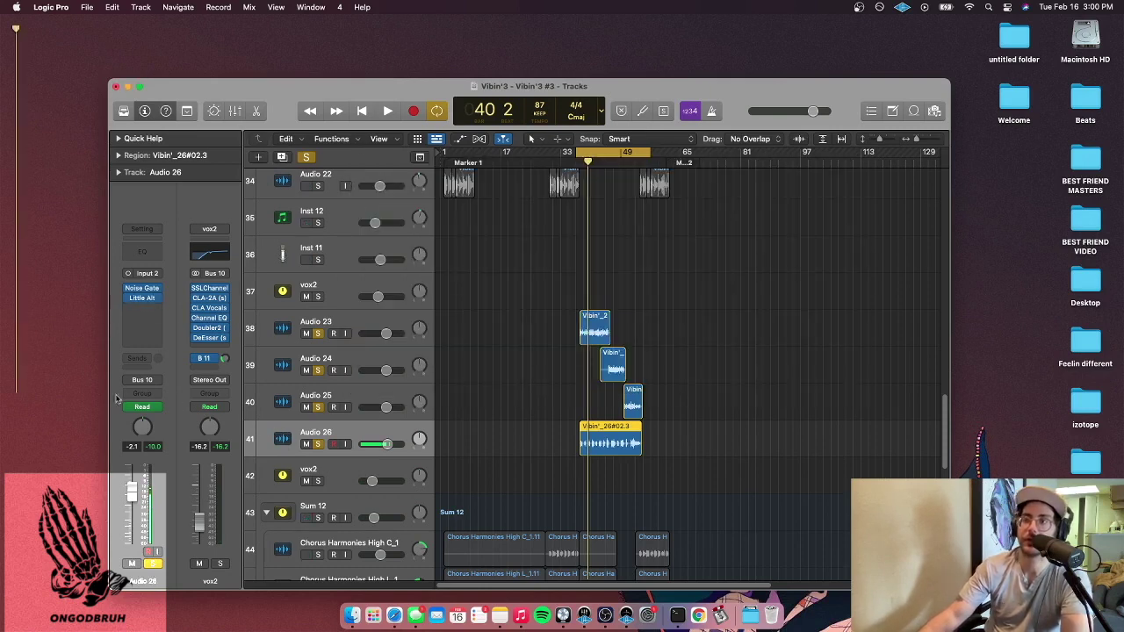
{"action": "left_click", "coordinate": [147, 382]}
{"action": "left_click", "coordinate": [204, 331]}
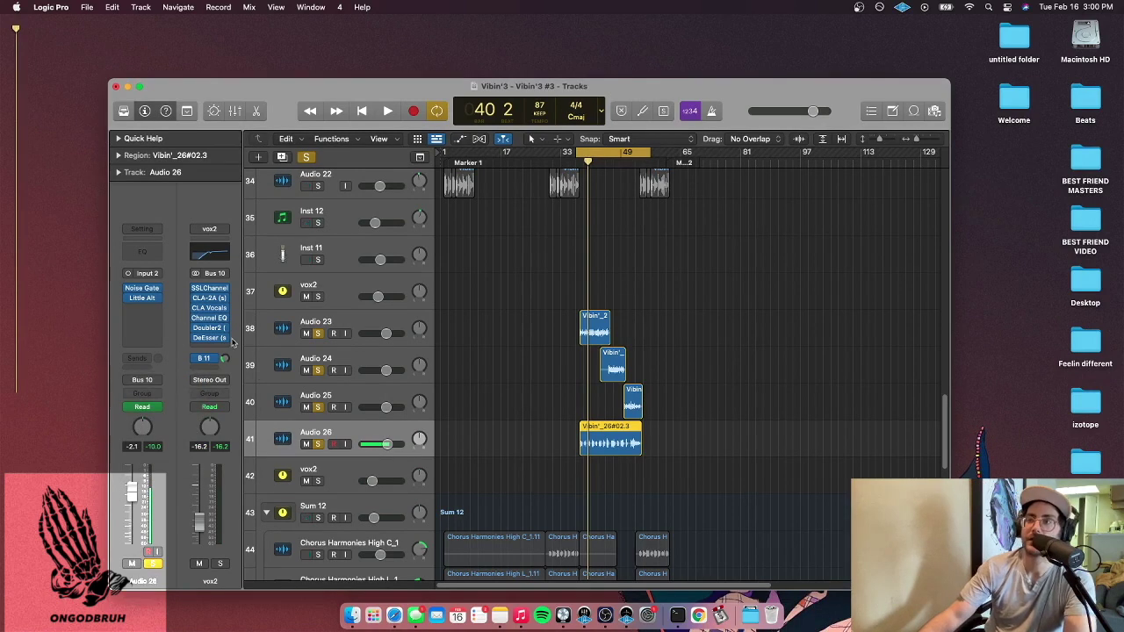
{"action": "left_click", "coordinate": [219, 330]}
Raise the vox2 Doubler2 pan from 3.1 to 7.0
{"action": "left_click", "coordinate": [219, 330]}
{"action": "left_click", "coordinate": [217, 332]}
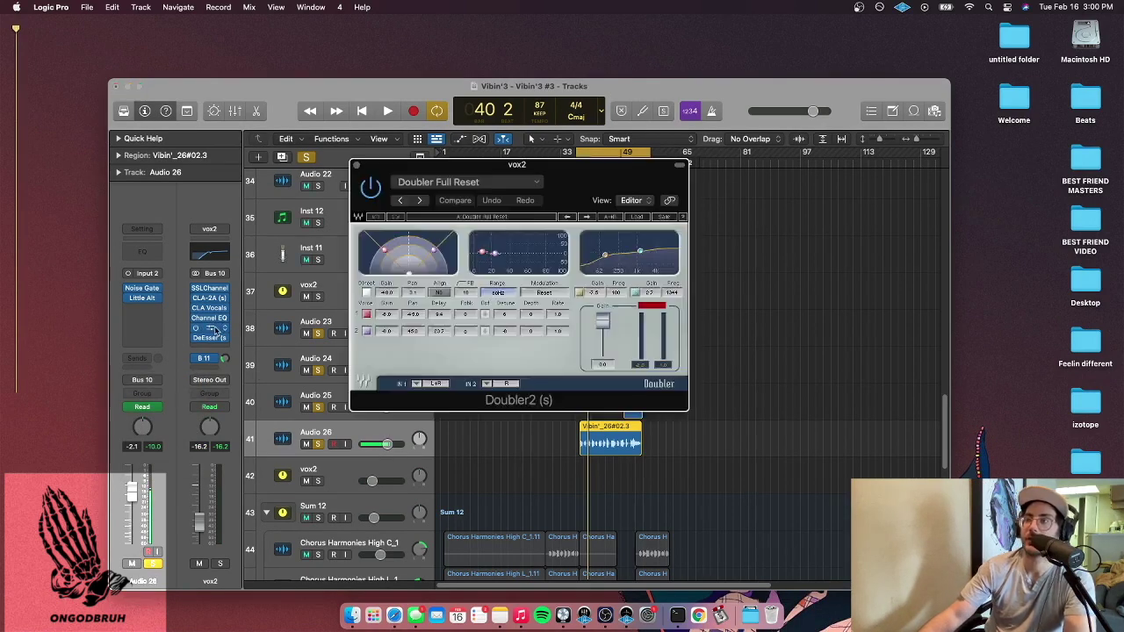
{"action": "left_click_drag", "start_coordinate": [410, 276], "coordinate": [410, 269]}
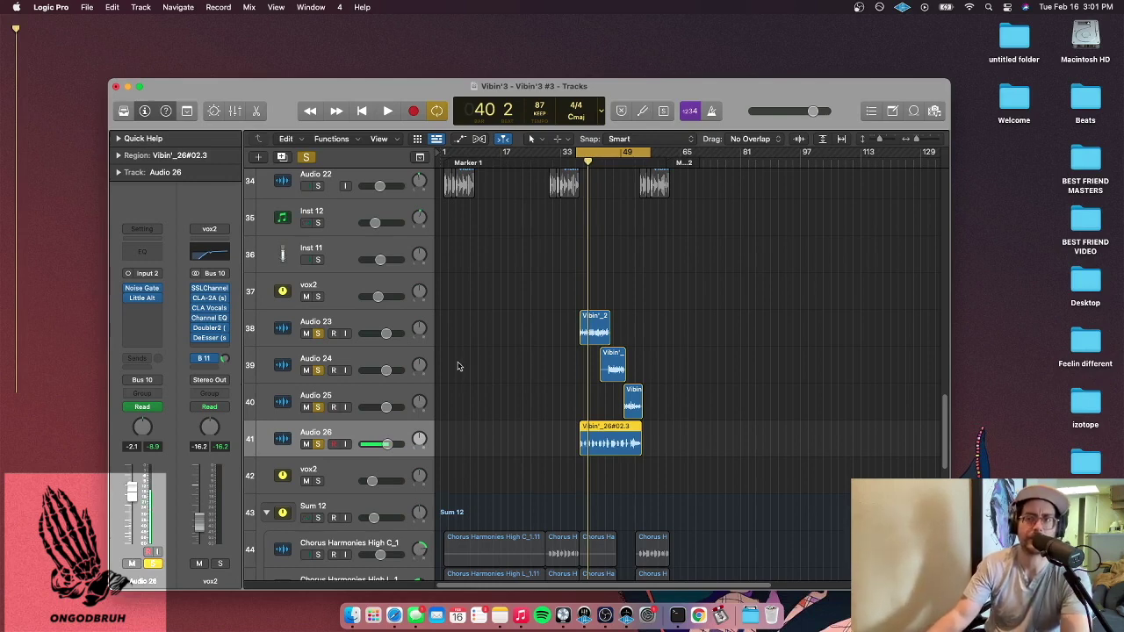
Clear all solos and play from bar 37, comparing Audio 26 muted and unmuted
{"action": "key", "text": "space"}
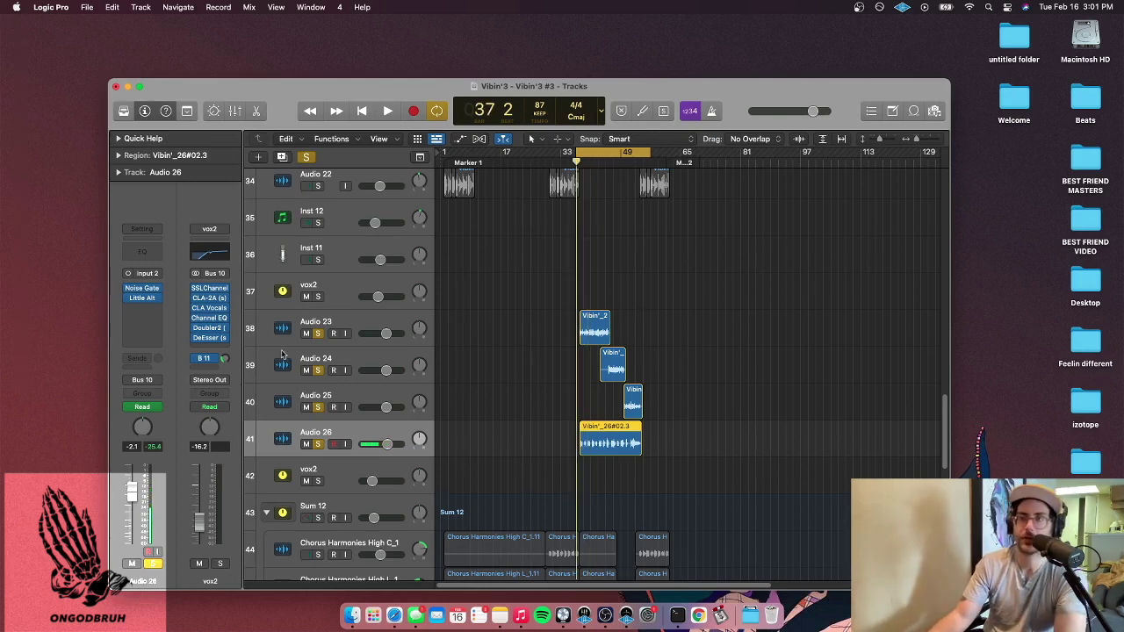
{"action": "left_click", "coordinate": [318, 444]}
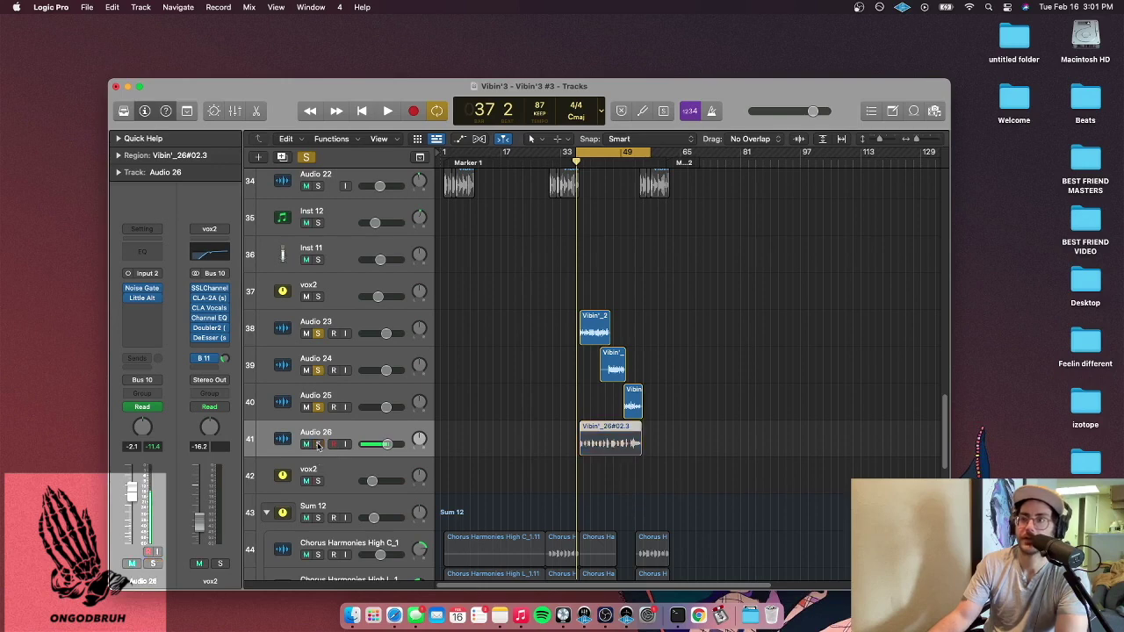
{"action": "left_click", "coordinate": [317, 445], "text": "alt"}
{"action": "key", "text": "space"}
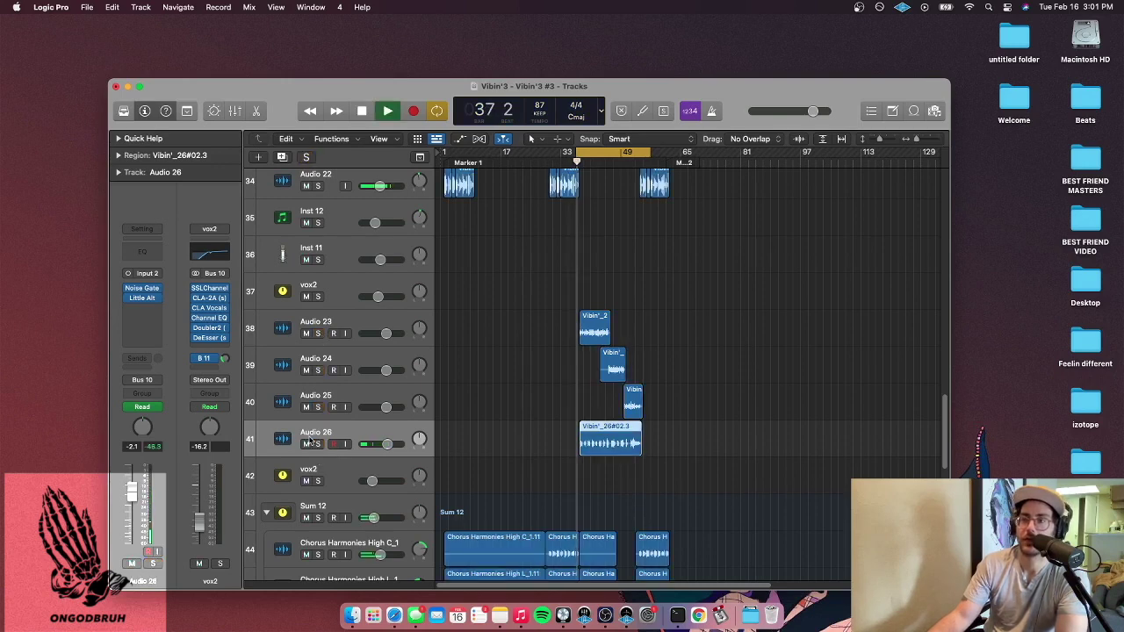
{"action": "left_click", "coordinate": [306, 444]}
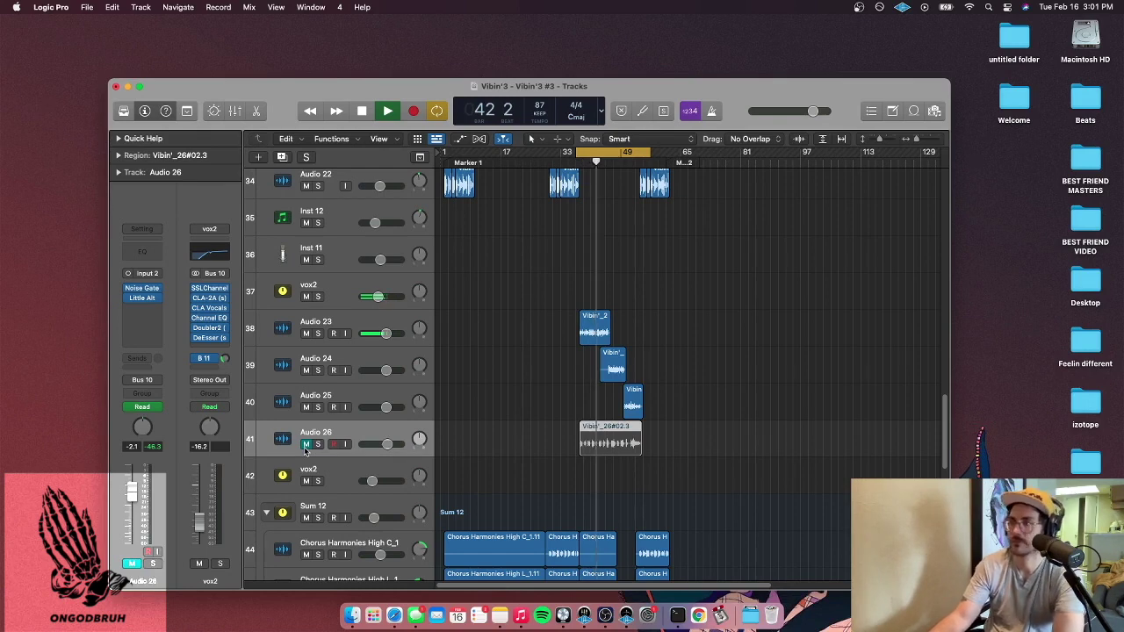
{"action": "key", "text": "space"}
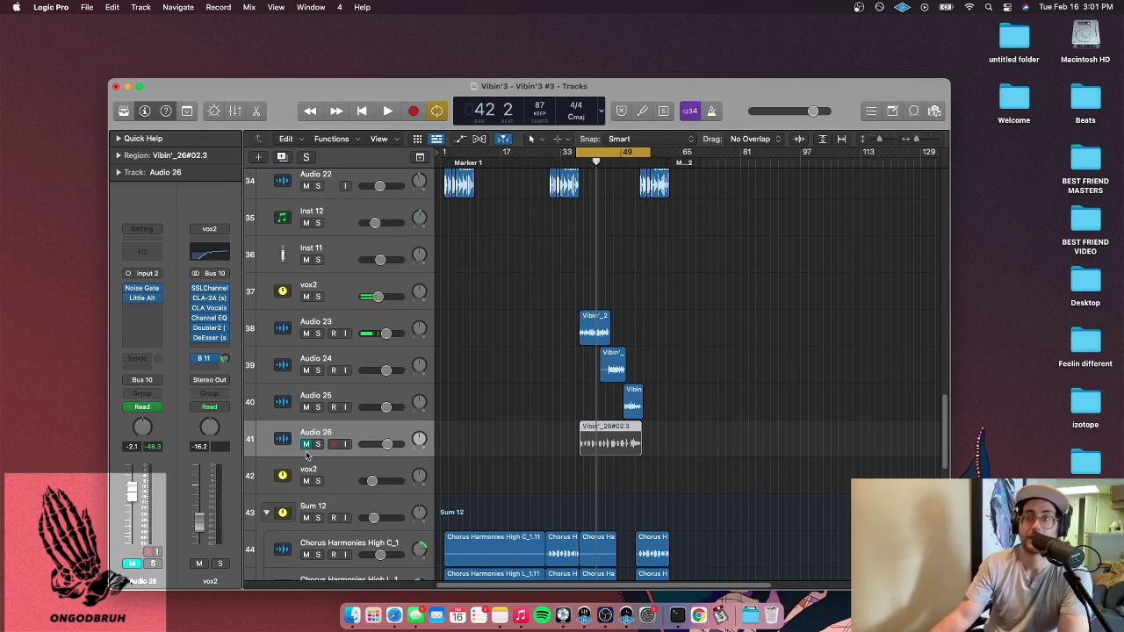
{"action": "left_click", "coordinate": [307, 445]}
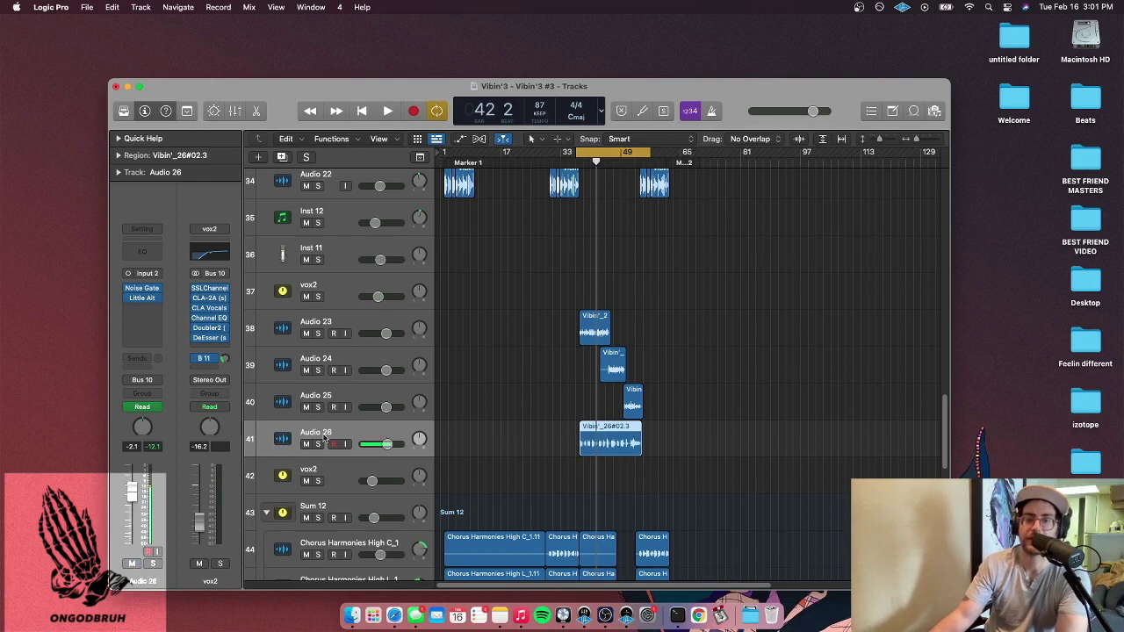
{"action": "key", "text": "space"}
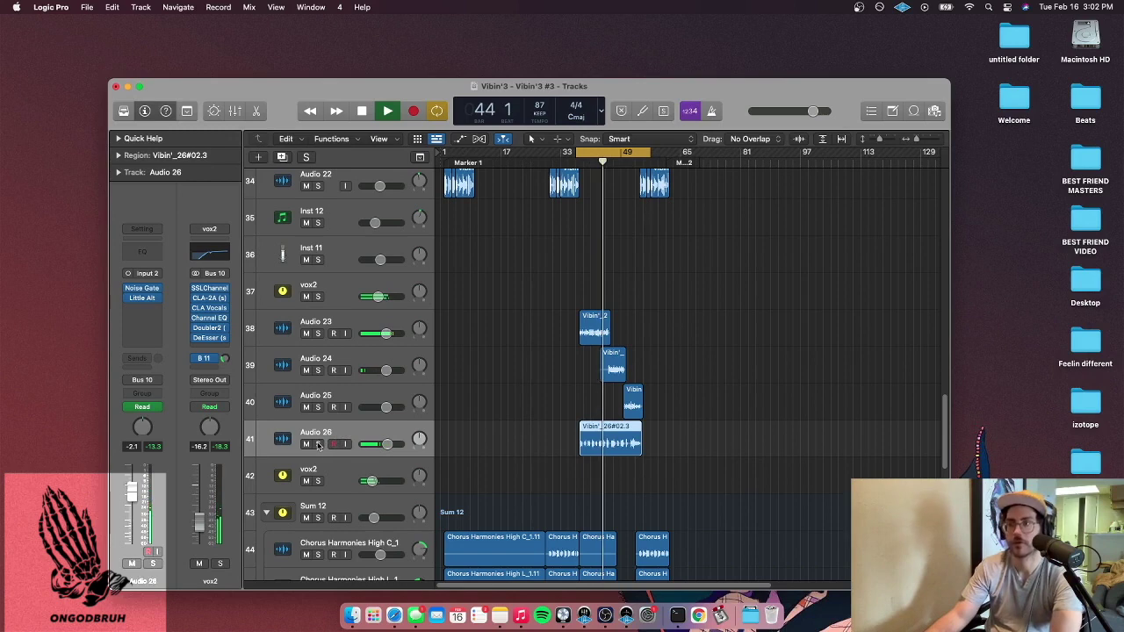
Solo the Audio 26 double and stop playback so it returns to bar 37
{"action": "left_click", "coordinate": [318, 446]}
{"action": "key", "text": "space"}
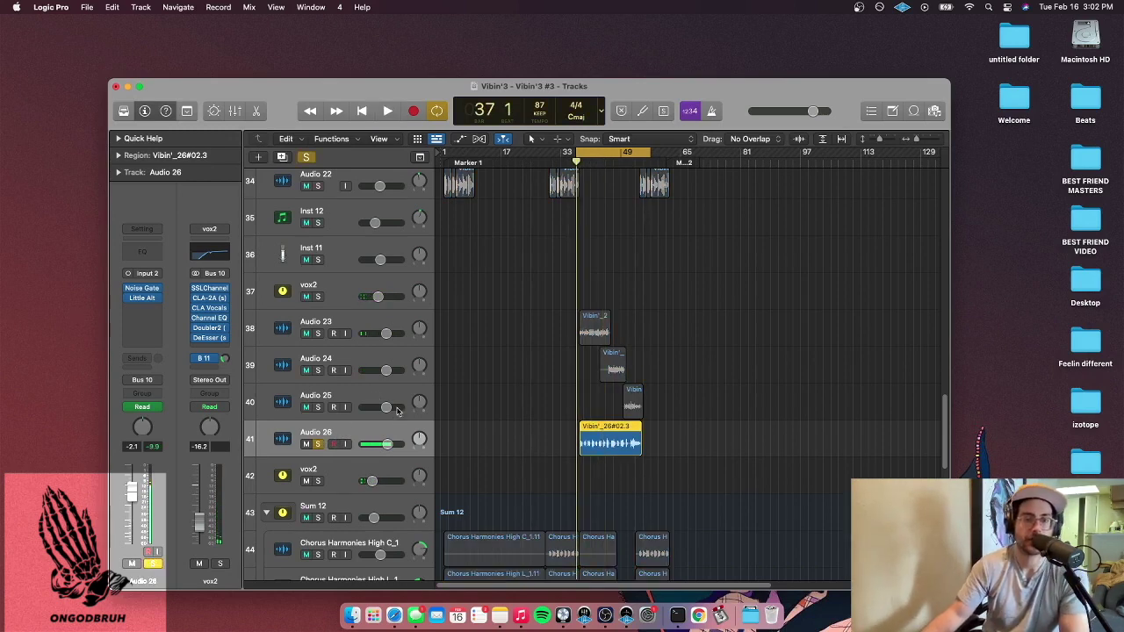